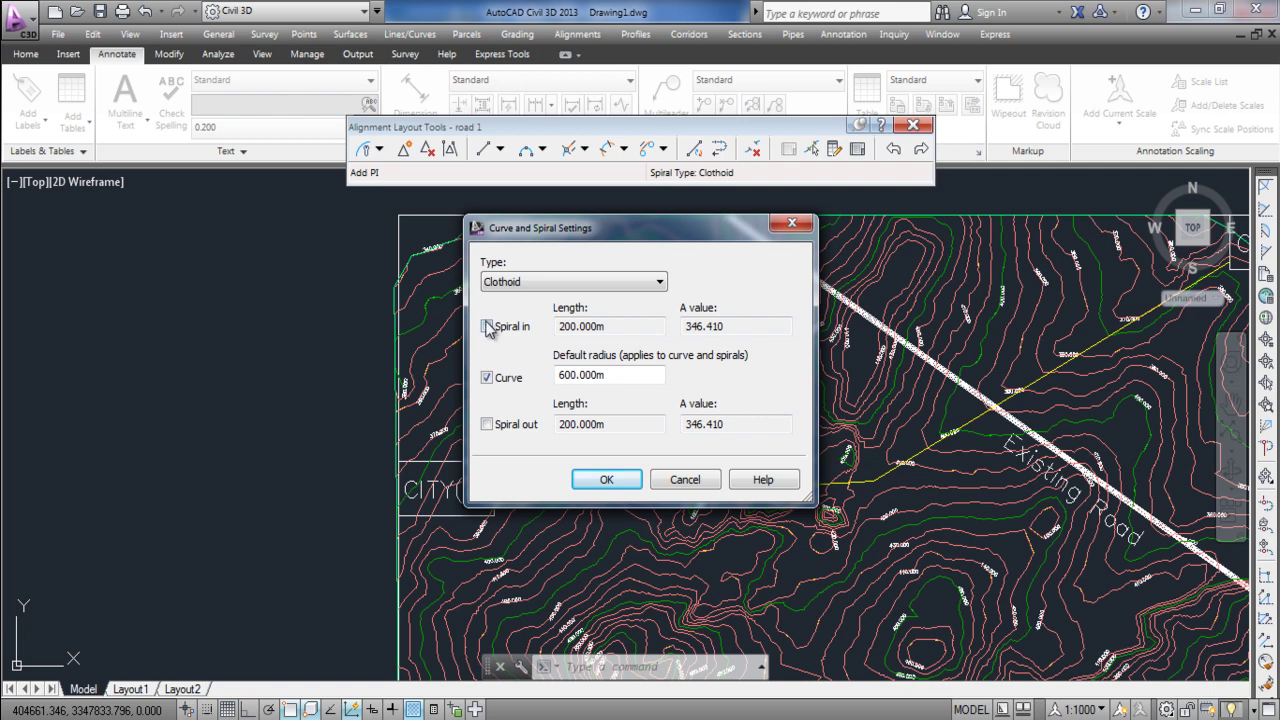
left_click(487, 328)
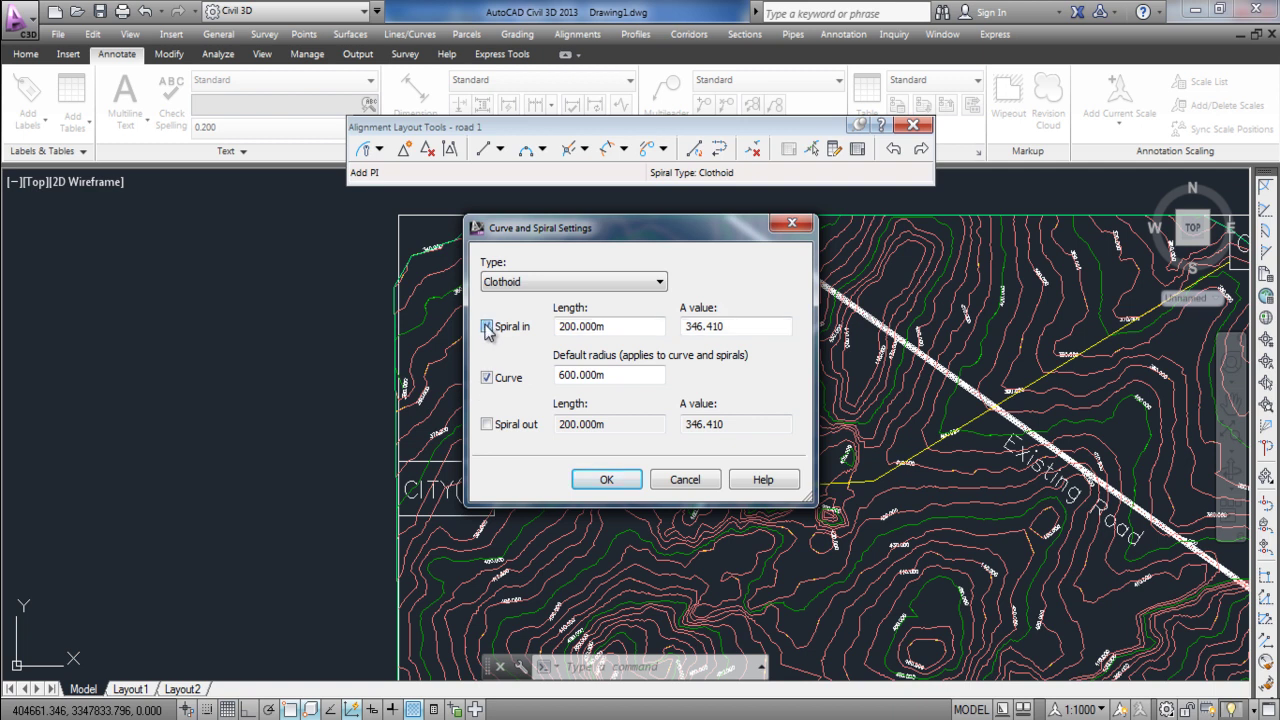
left_click(487, 425)
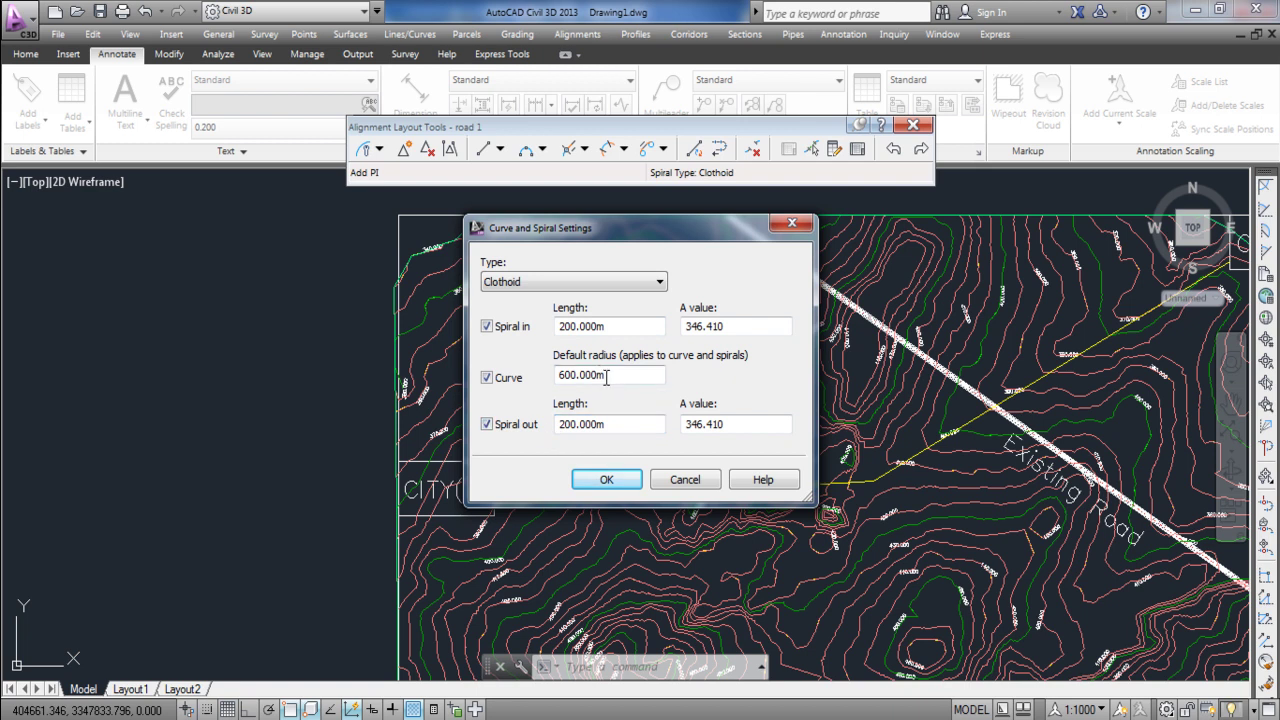
left_click(500, 330)
left_click(500, 424)
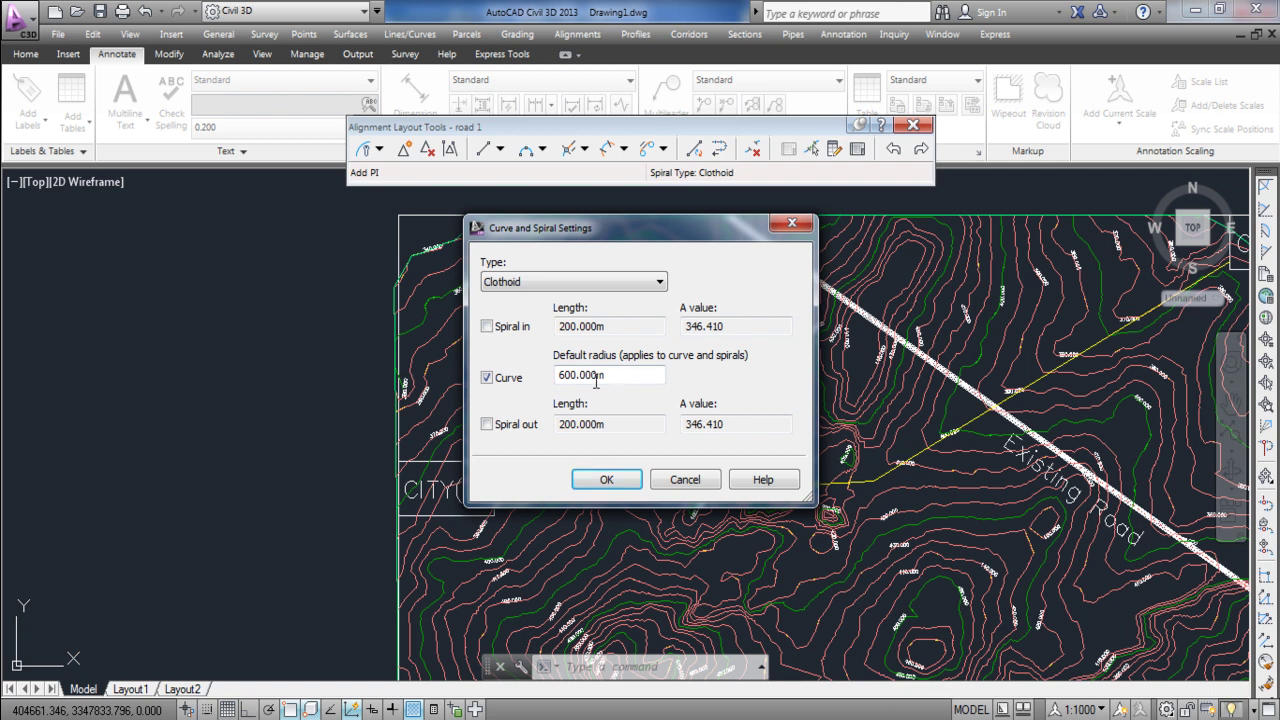
- Accept the curve-only settings with a 600 m radius and start a Tangent-Tangent (With curves) alignment at the yellow line's CITY(A) end
left_click(604, 479)
left_click(379, 149)
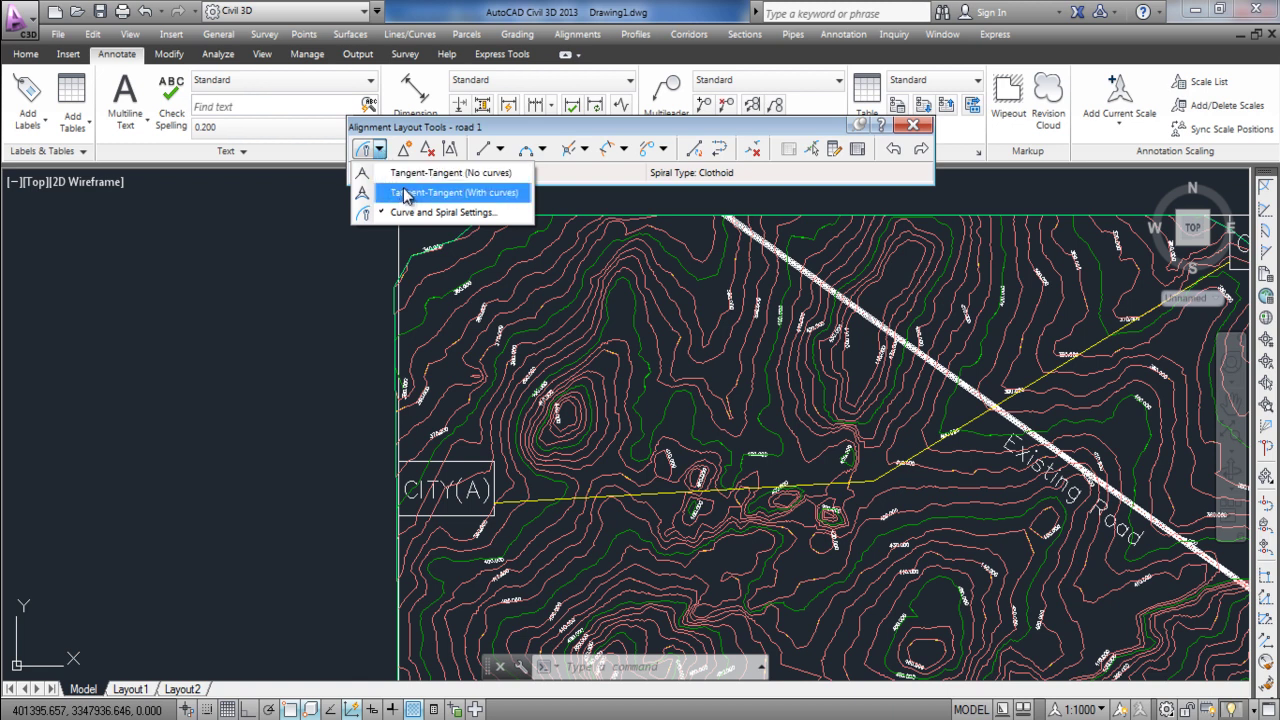
left_click(406, 197)
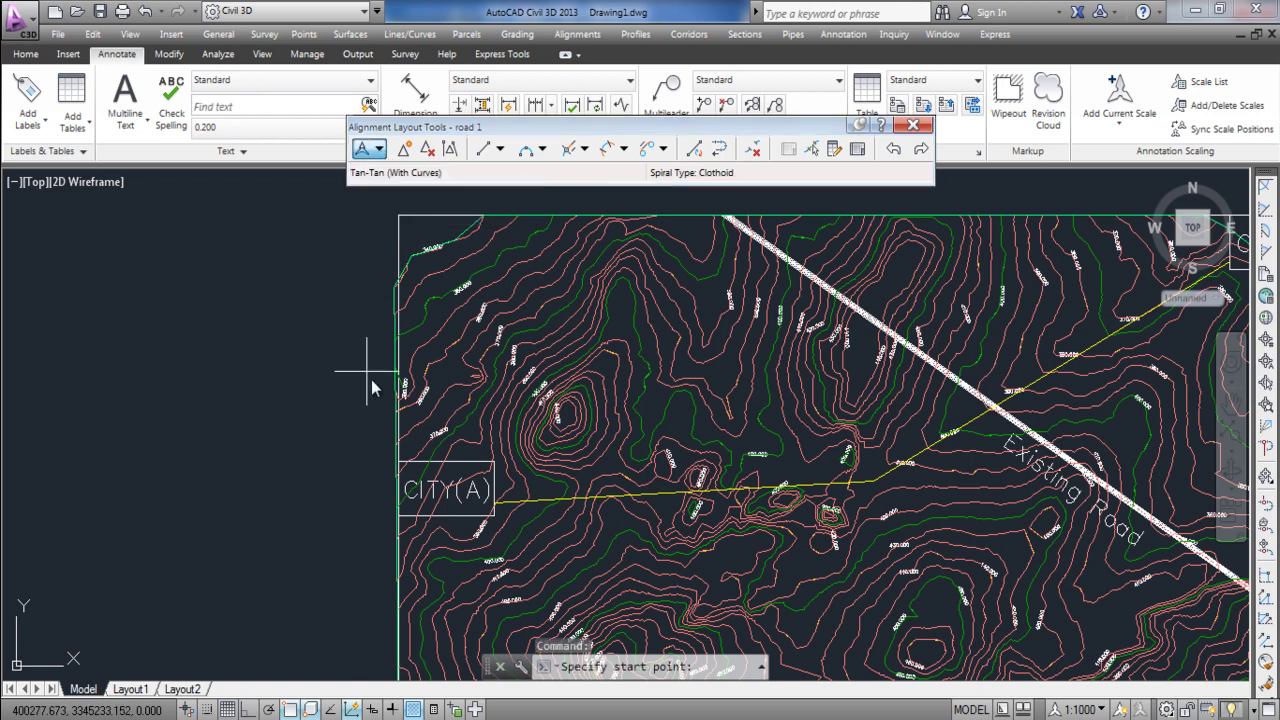
scroll(485, 540, "up", 4)
scroll(485, 540, "up", 4)
scroll(537, 408, "down", 4)
scroll(543, 337, "up", 4)
left_click(549, 350)
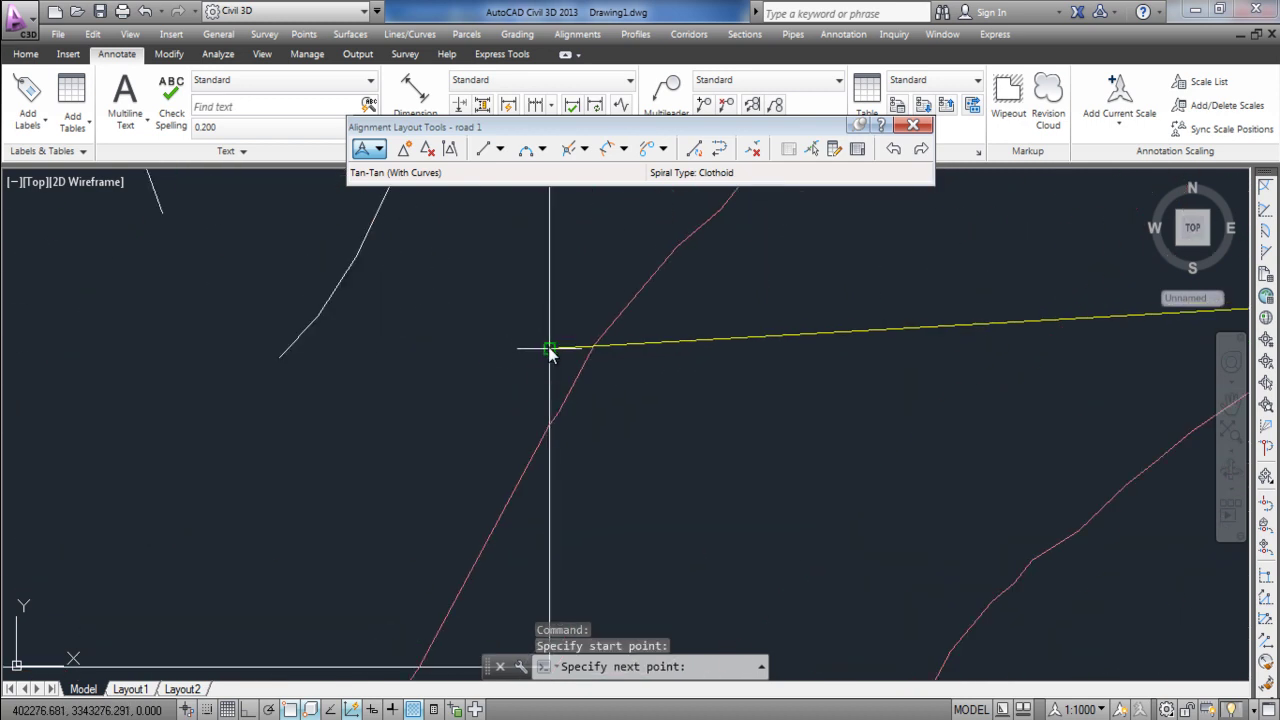
- Continue the alignment through the yellow line's bend and finish it at the line's end on the CITY(B) boundary
scroll(276, 405, "down", 5)
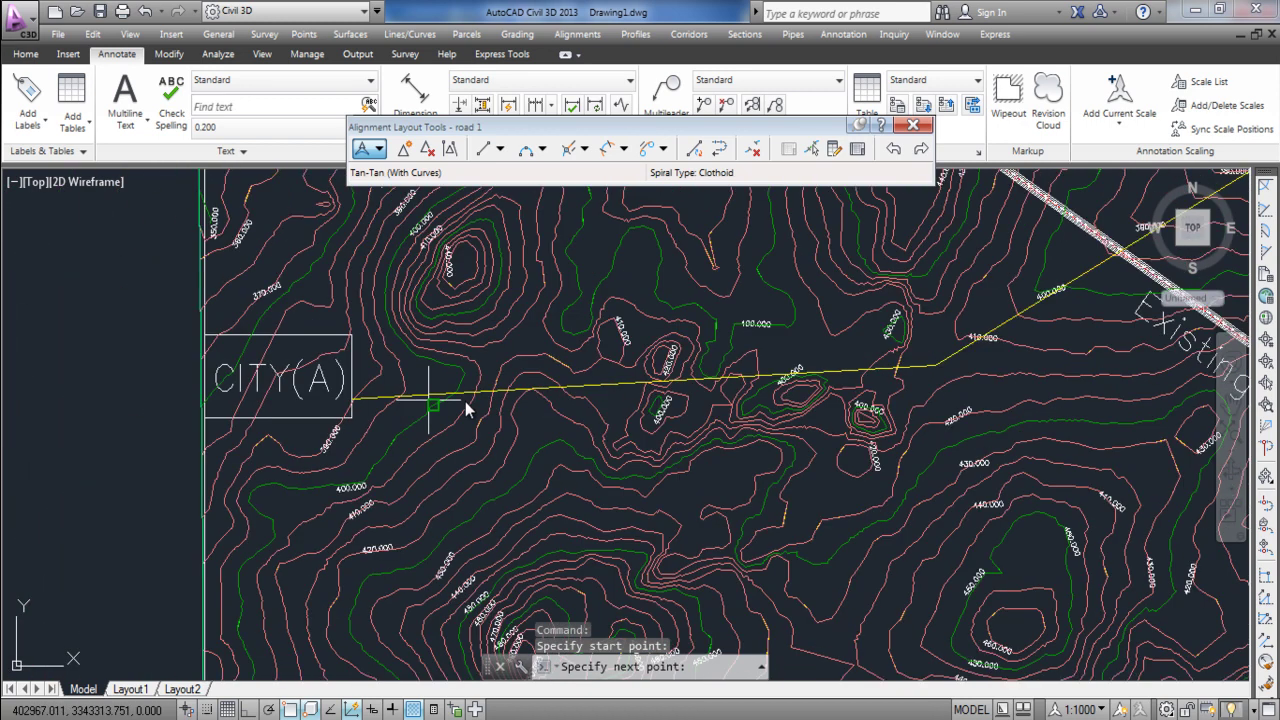
scroll(905, 370, "up", 5)
left_click(905, 379)
scroll(398, 488, "down", 6)
scroll(585, 373, "up", 4)
scroll(590, 377, "up", 5)
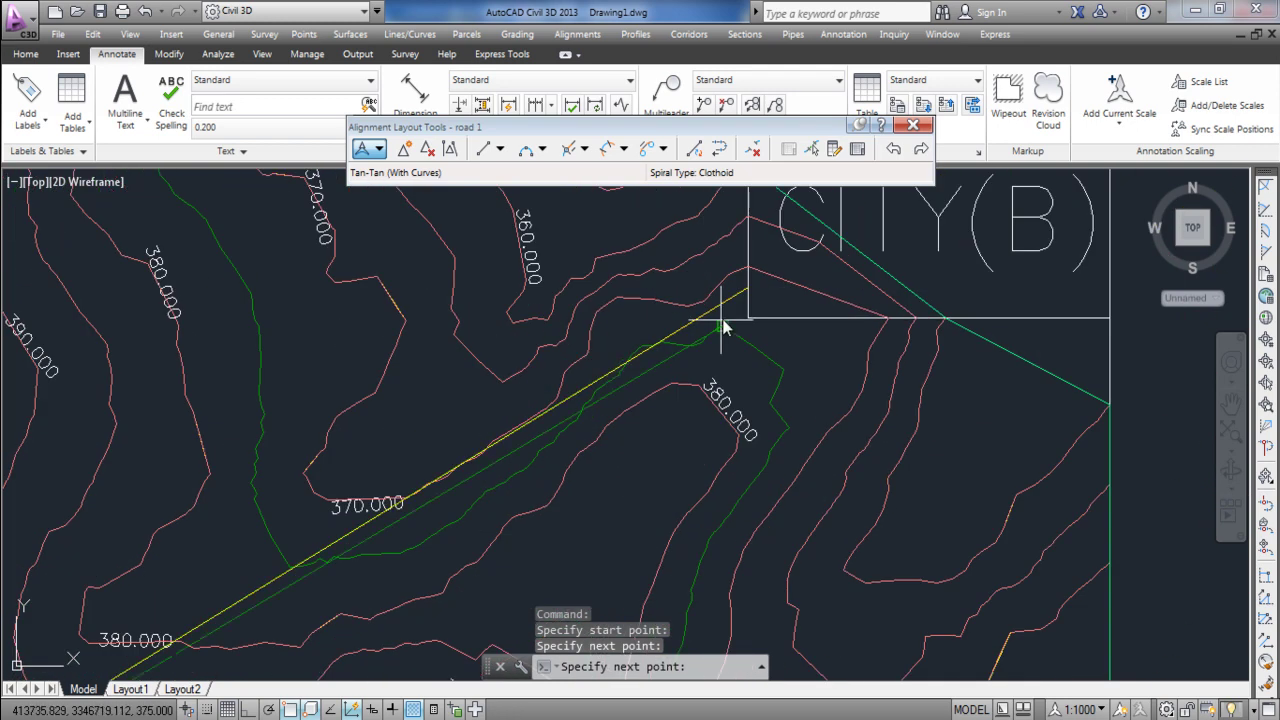
left_click(757, 246)
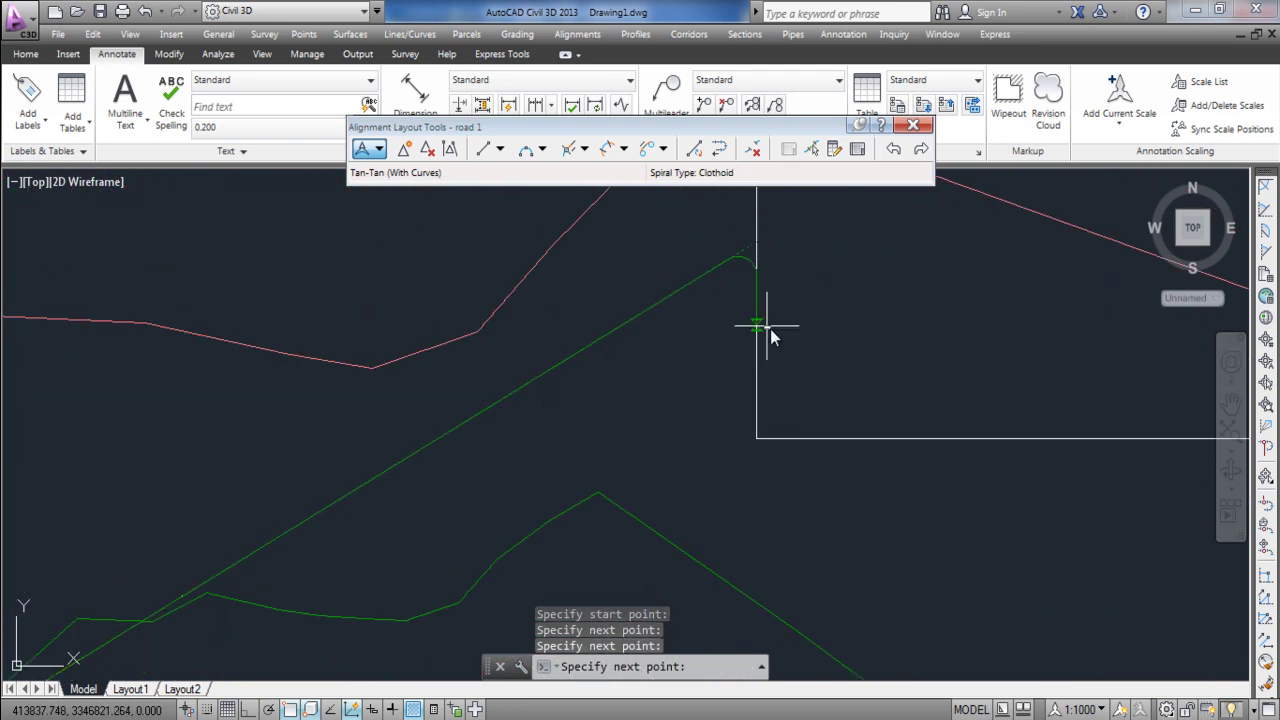
key("Escape")
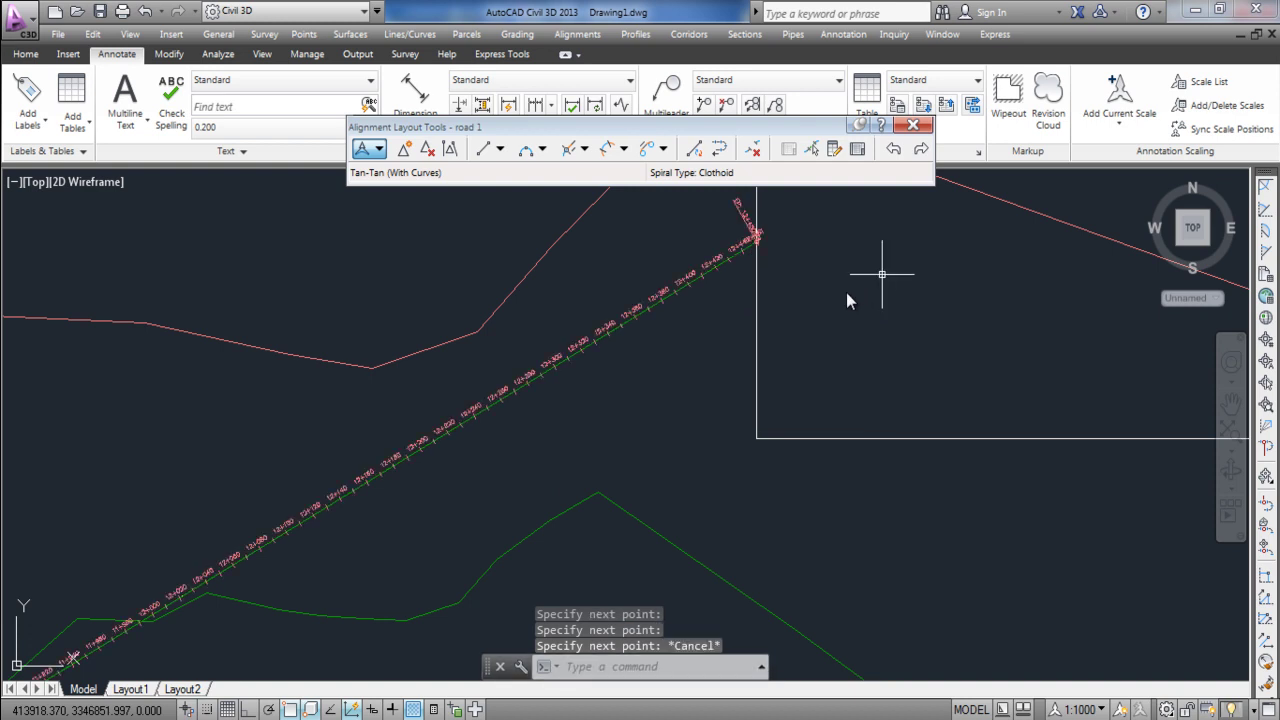
- Examine the start point, design speed and station labels of the alignment at CITY(A)
scroll(914, 277, "down", 3)
scroll(980, 268, "down", 5)
scroll(573, 408, "up", 7)
scroll(468, 426, "up", 5)
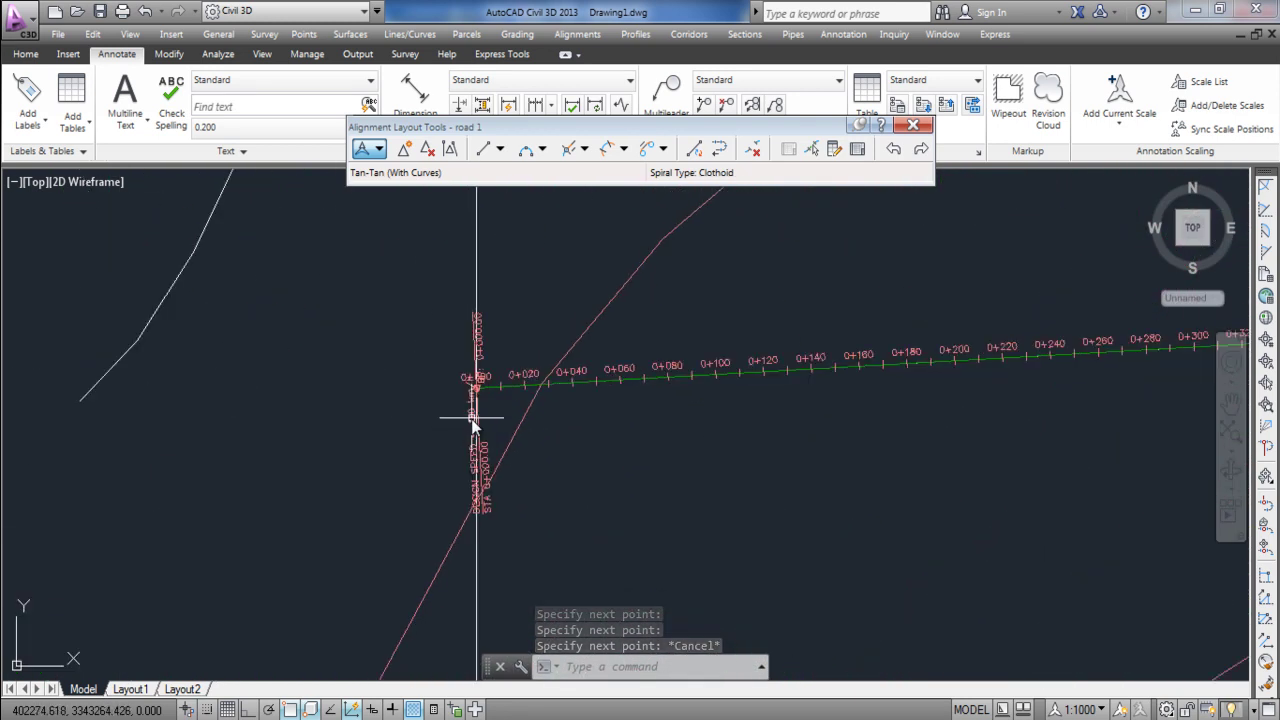
scroll(455, 395, "down", 3)
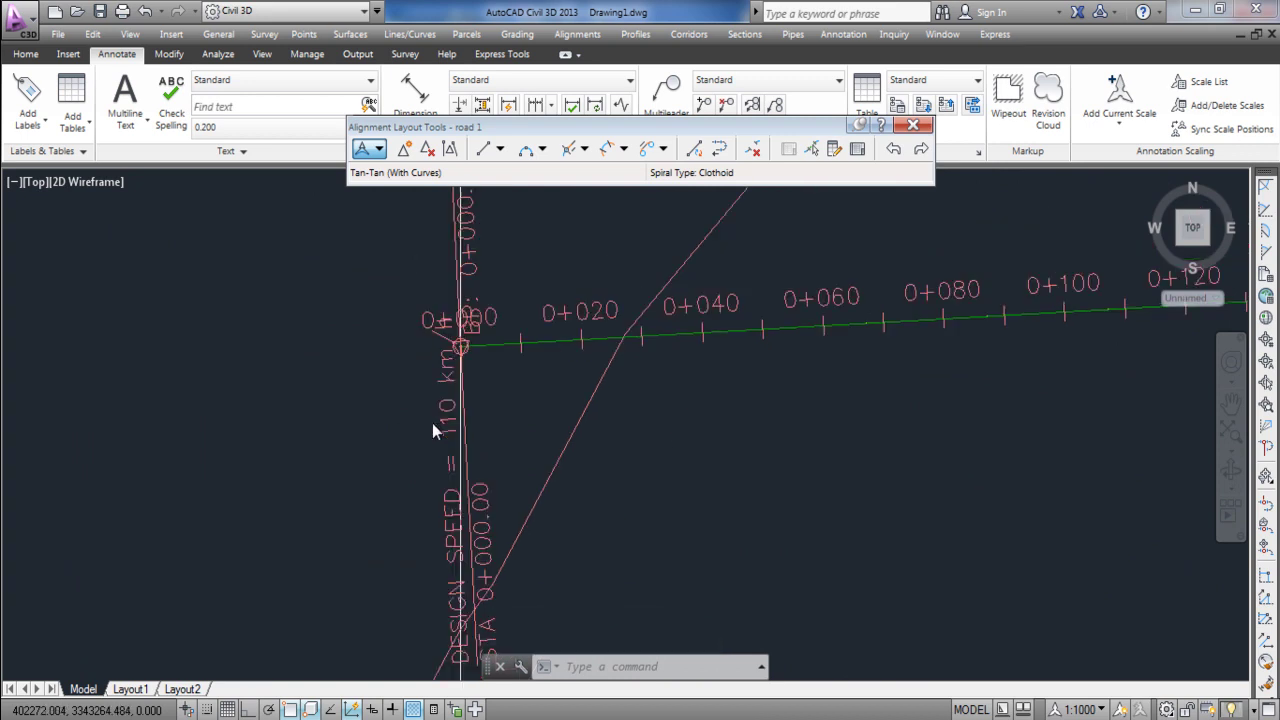
scroll(357, 337, "down", 2)
scroll(458, 275, "up", 8)
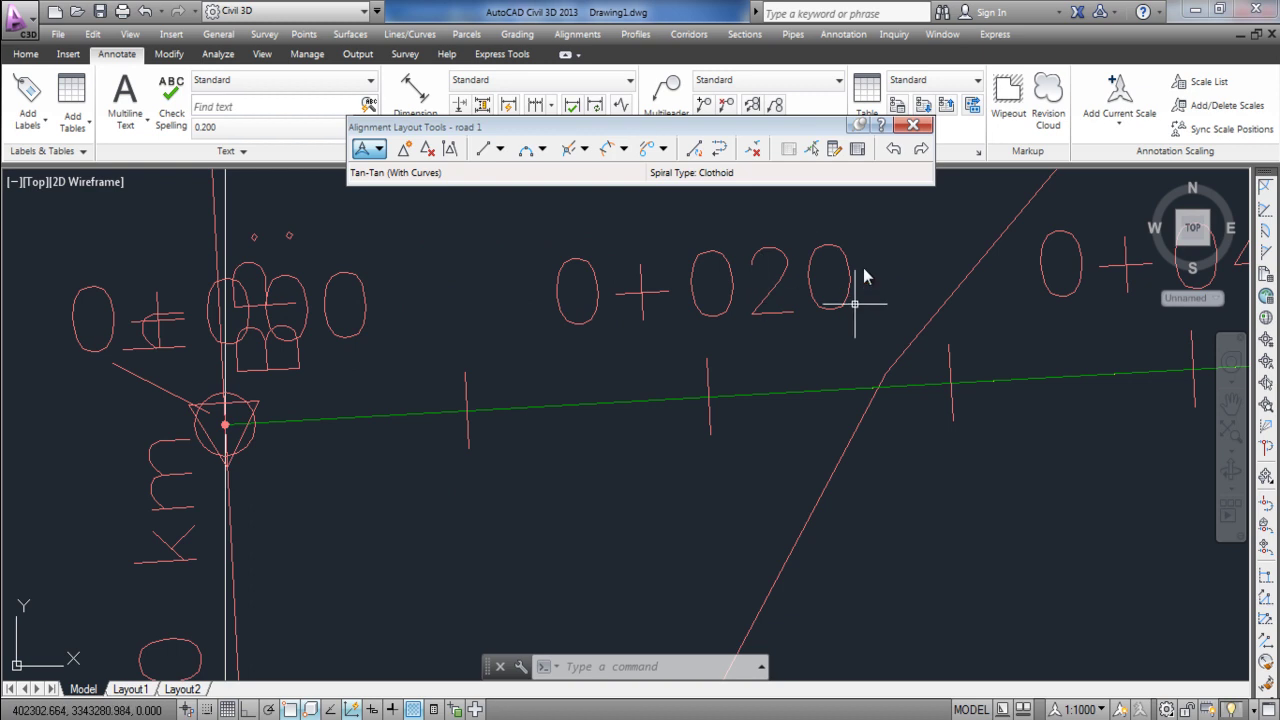
scroll(491, 420, "down", 3)
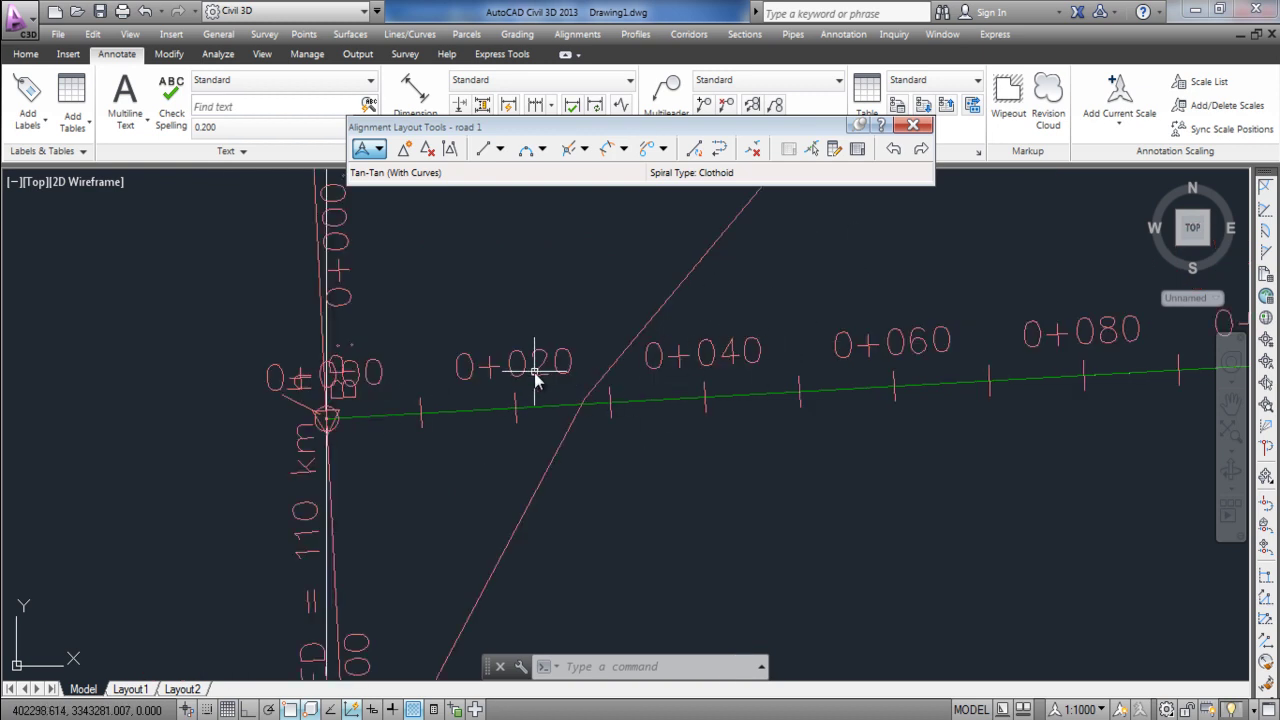
scroll(300, 410, "down", 5)
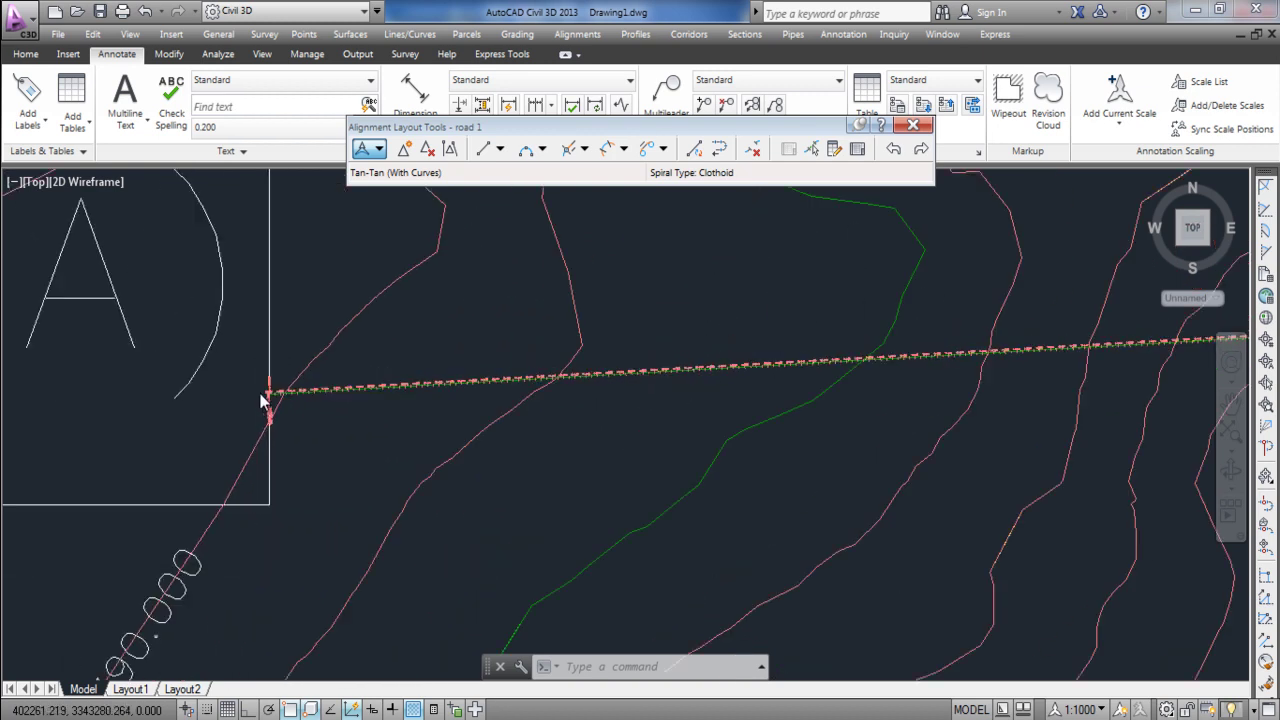
scroll(477, 404, "down", 3)
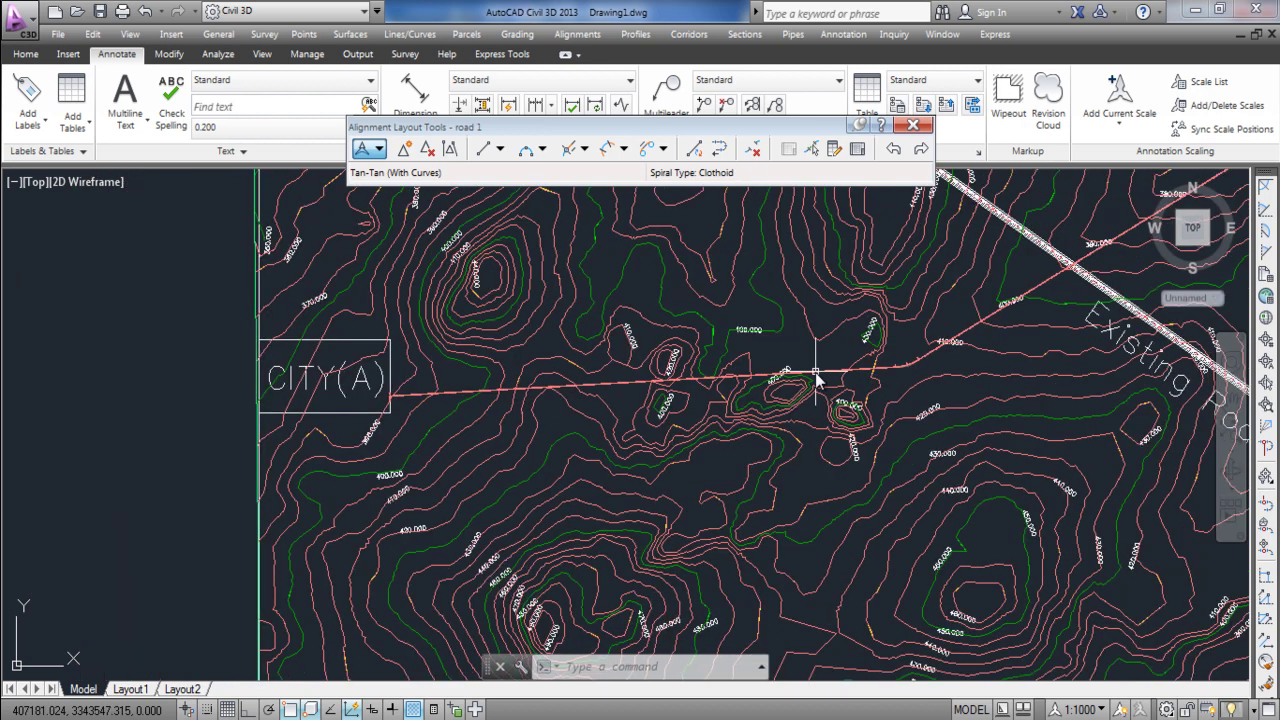
- Examine the geometry point labels for the start and midpoint of the alignment's curve
scroll(907, 365, "up", 6)
scroll(907, 365, "up", 3)
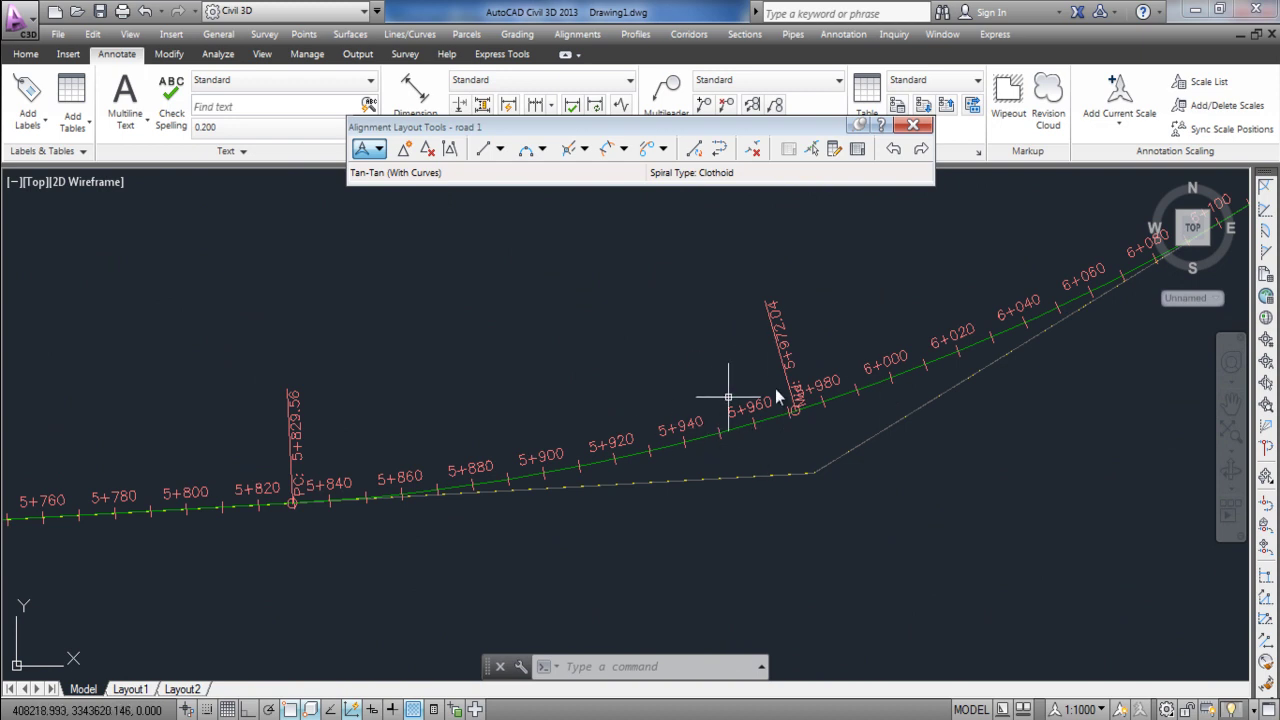
scroll(729, 471, "down", 1)
scroll(545, 445, "up", 5)
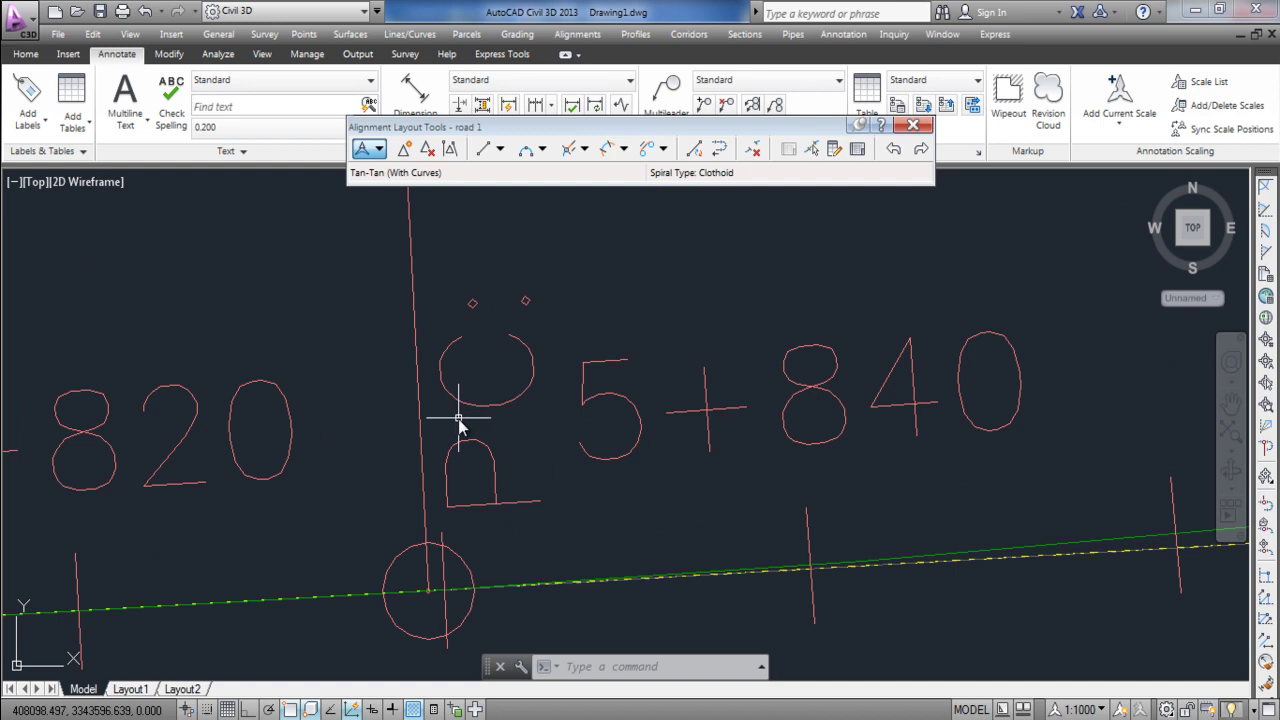
mouse_move(560, 352)
left_mouse_down()
mouse_move(450, 324)
mouse_move(399, 501)
mouse_move(584, 551)
mouse_move(531, 266)
left_mouse_up()
key("Escape")
scroll(540, 400, "down", 5)
scroll(535, 357, "up", 4)
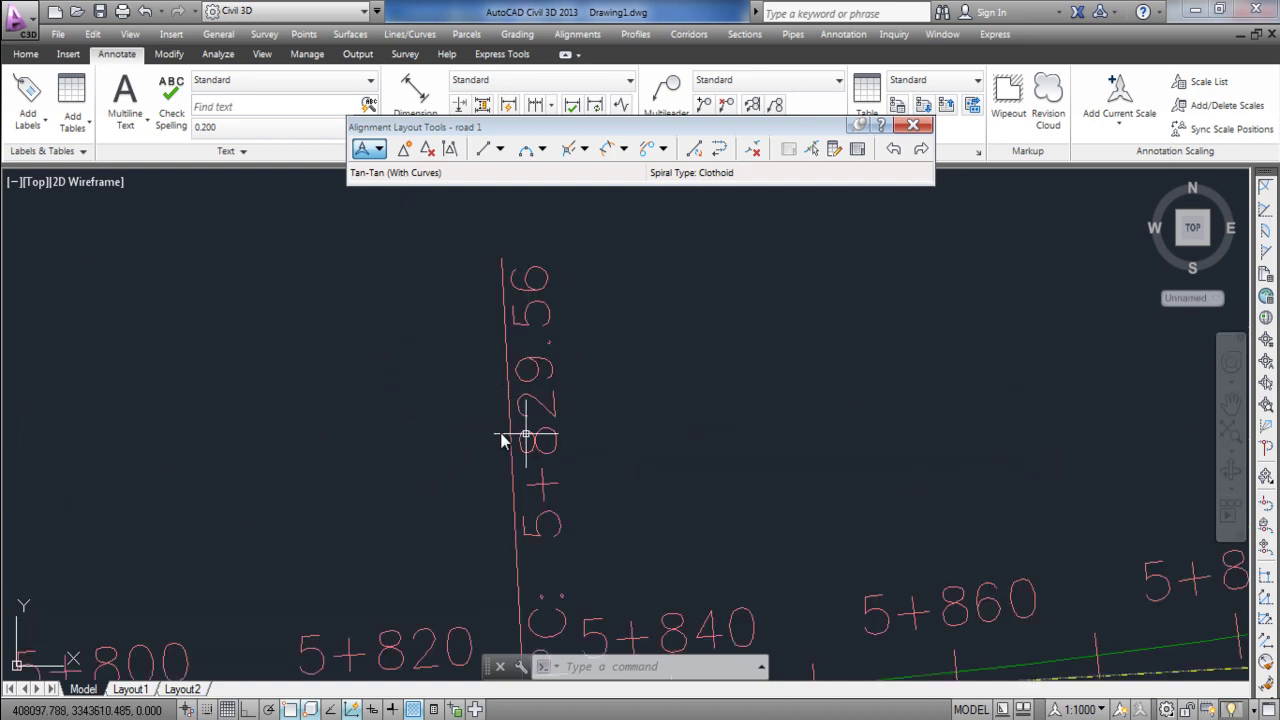
scroll(388, 413, "down", 4)
scroll(840, 395, "up", 5)
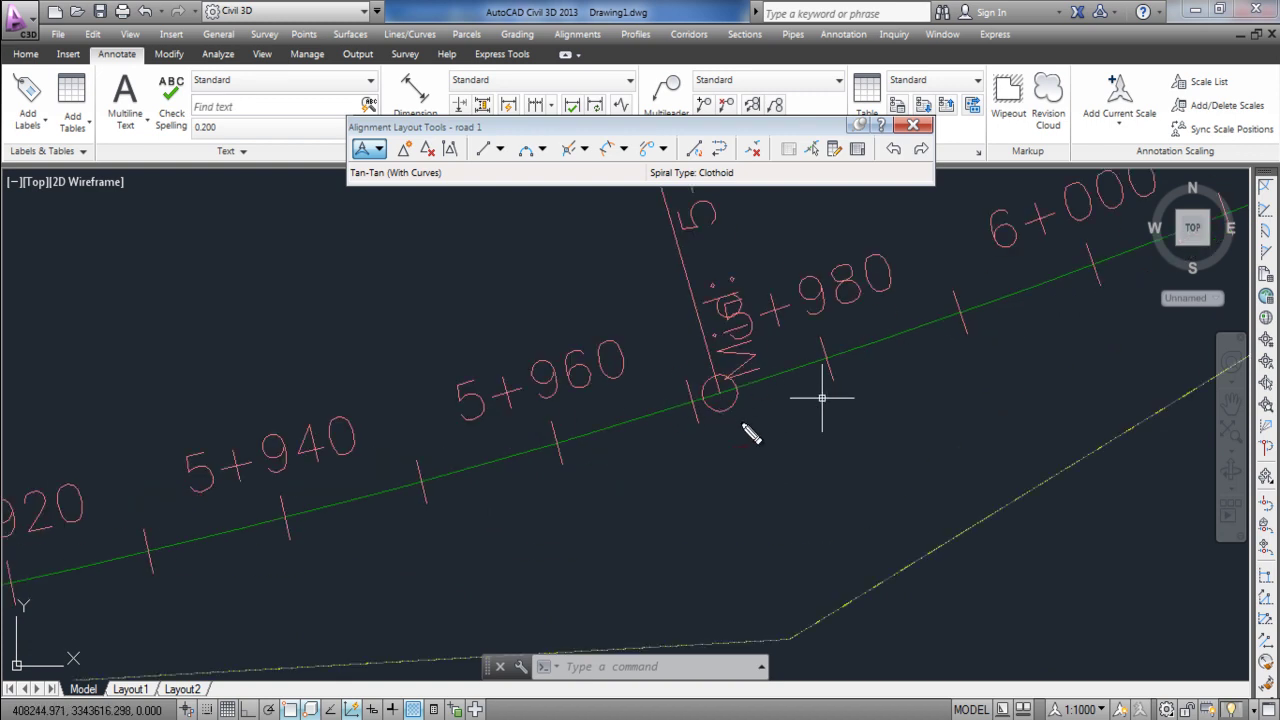
scroll(466, 463, "down", 4)
scroll(666, 371, "up", 6)
mouse_move(545, 338)
left_mouse_down()
mouse_move(403, 394)
mouse_move(643, 443)
mouse_move(540, 333)
left_mouse_up()
key("Escape")
scroll(620, 365, "down", 4)
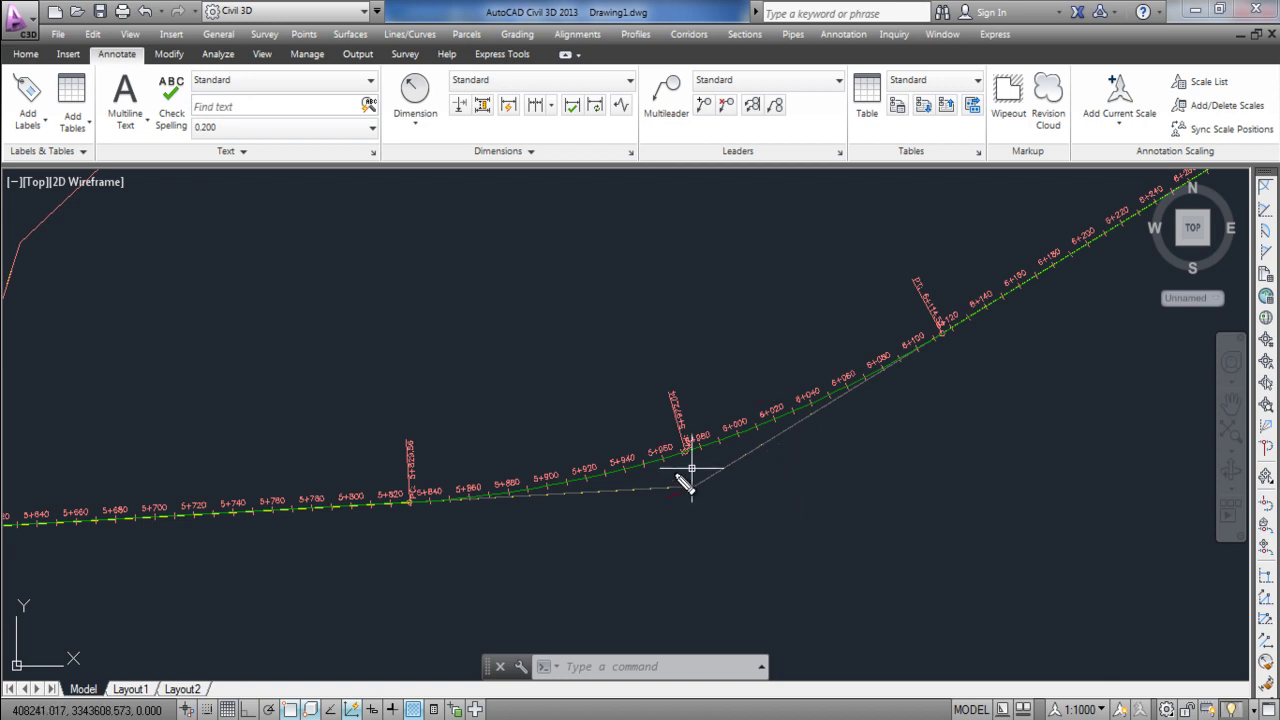
- Add a radius dimension to the alignment's curve and inspect its text
scroll(515, 432, "up", 2)
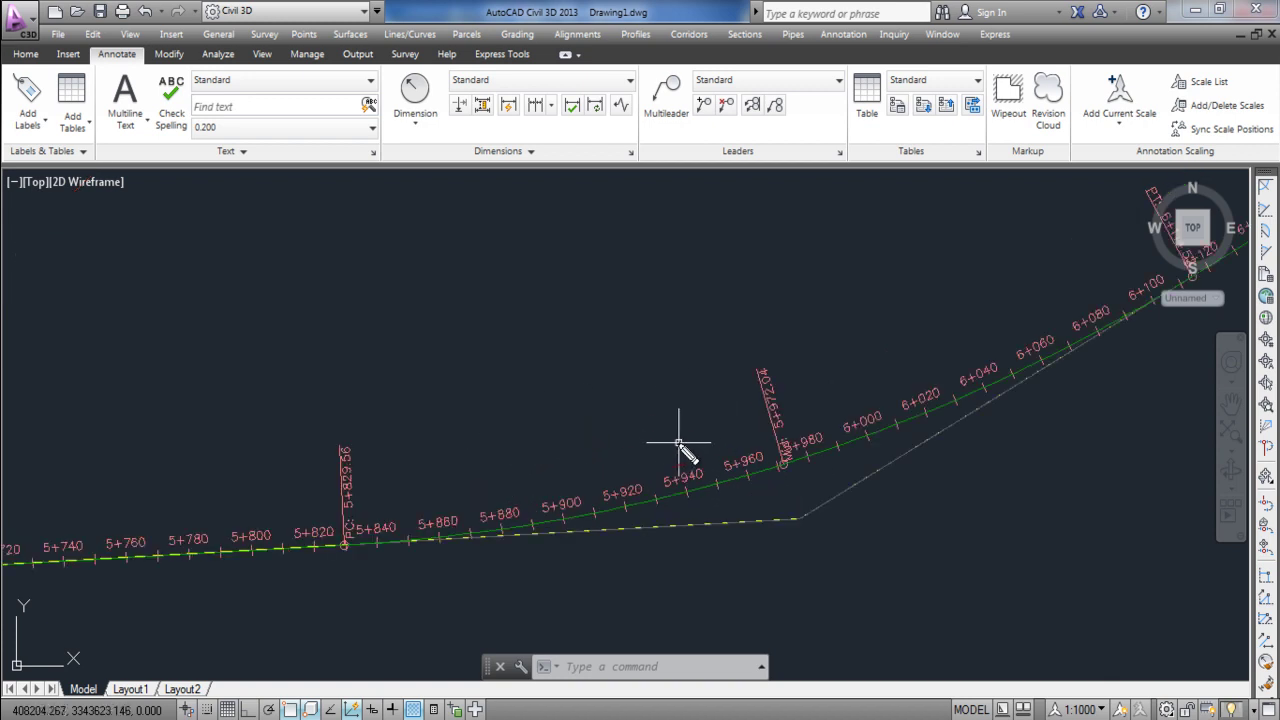
left_click(403, 122)
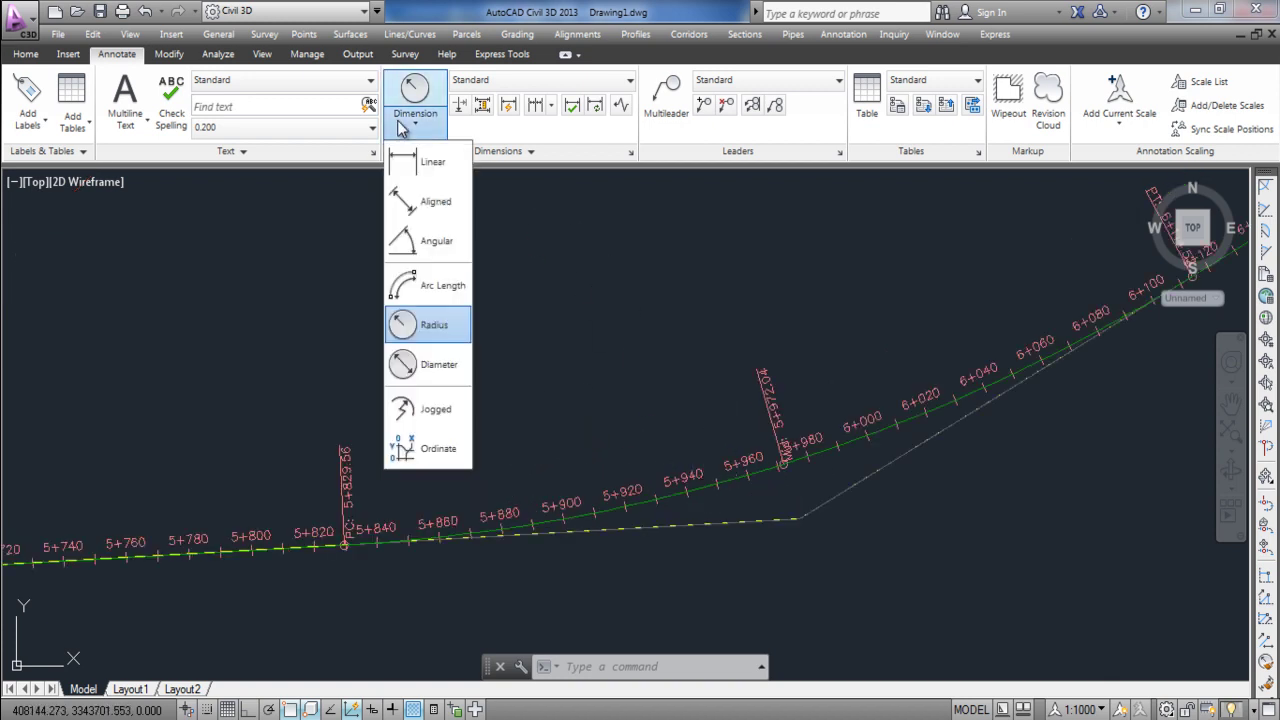
left_click(443, 328)
scroll(722, 490, "up", 4)
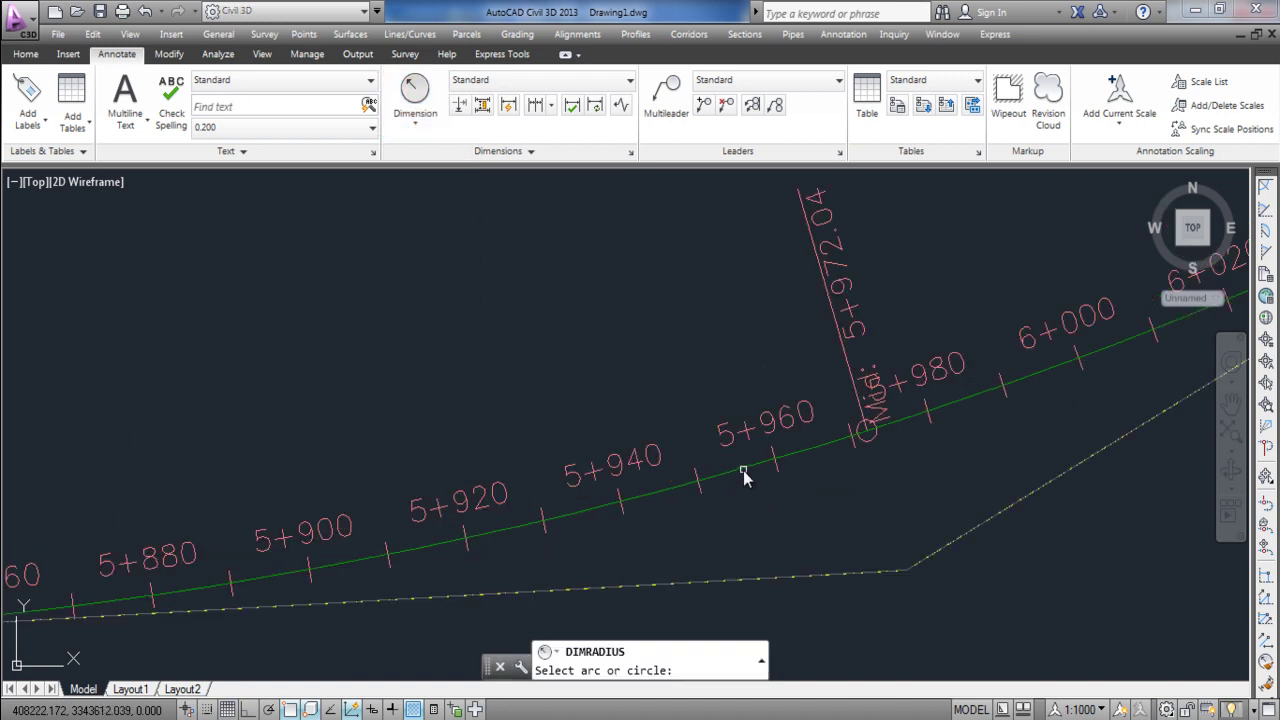
left_click(744, 470)
scroll(657, 412, "down", 4)
scroll(624, 340, "up", 2)
scroll(624, 340, "up", 3)
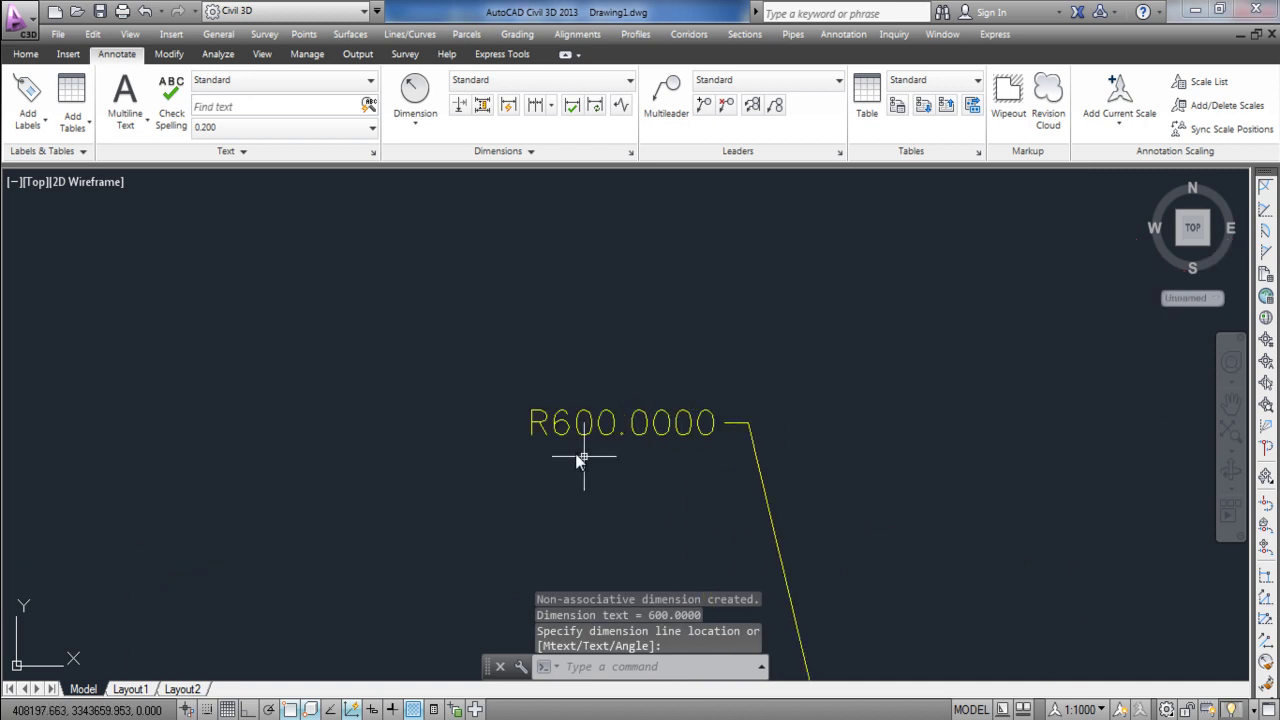
- Erase the radius dimension from the alignment's curve
left_click(774, 406)
left_click(774, 406)
left_click(706, 460)
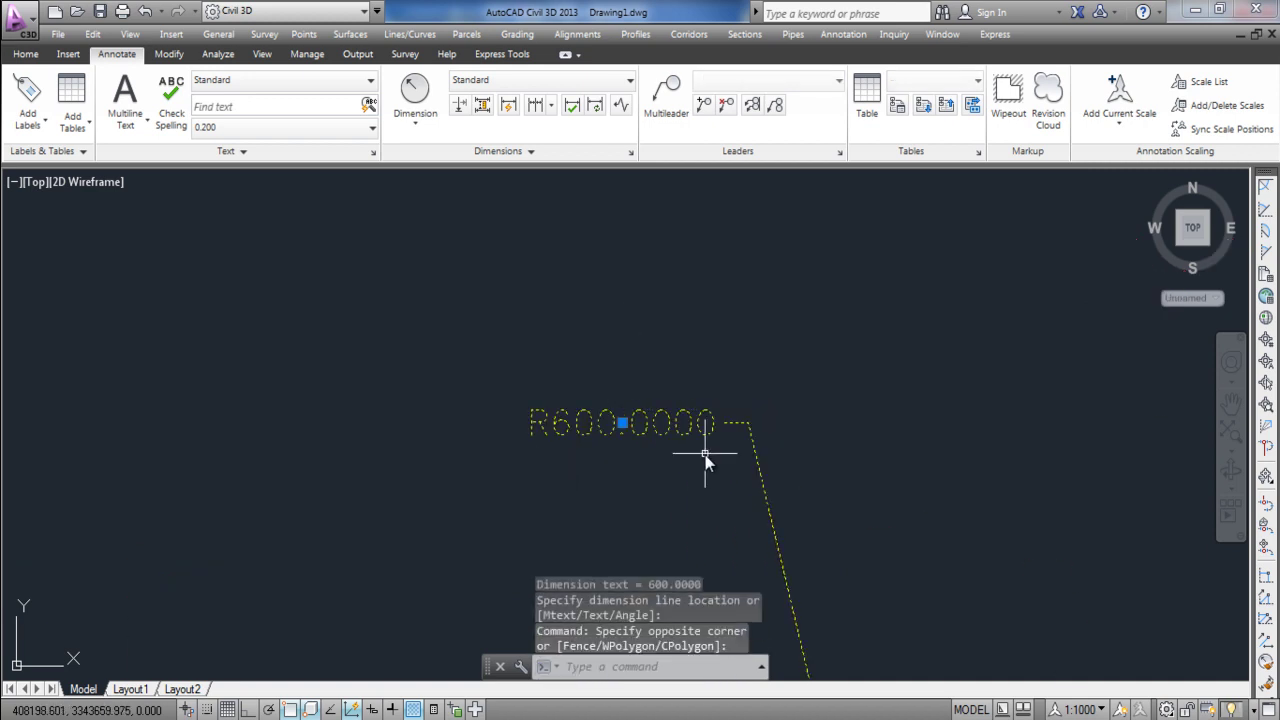
key("Delete")
- Examine the major station labels and minor ticks along the alignment's first stations near CITY(A)
scroll(889, 357, "down", 5)
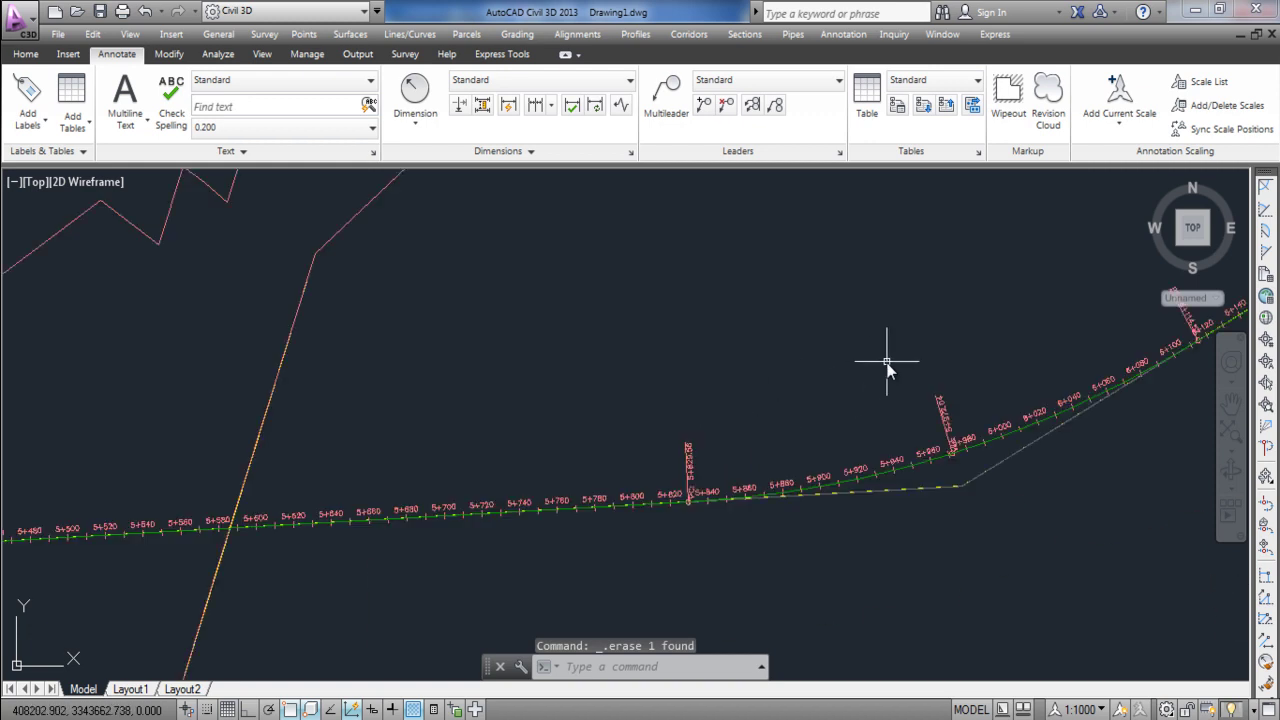
scroll(257, 420, "down", 2)
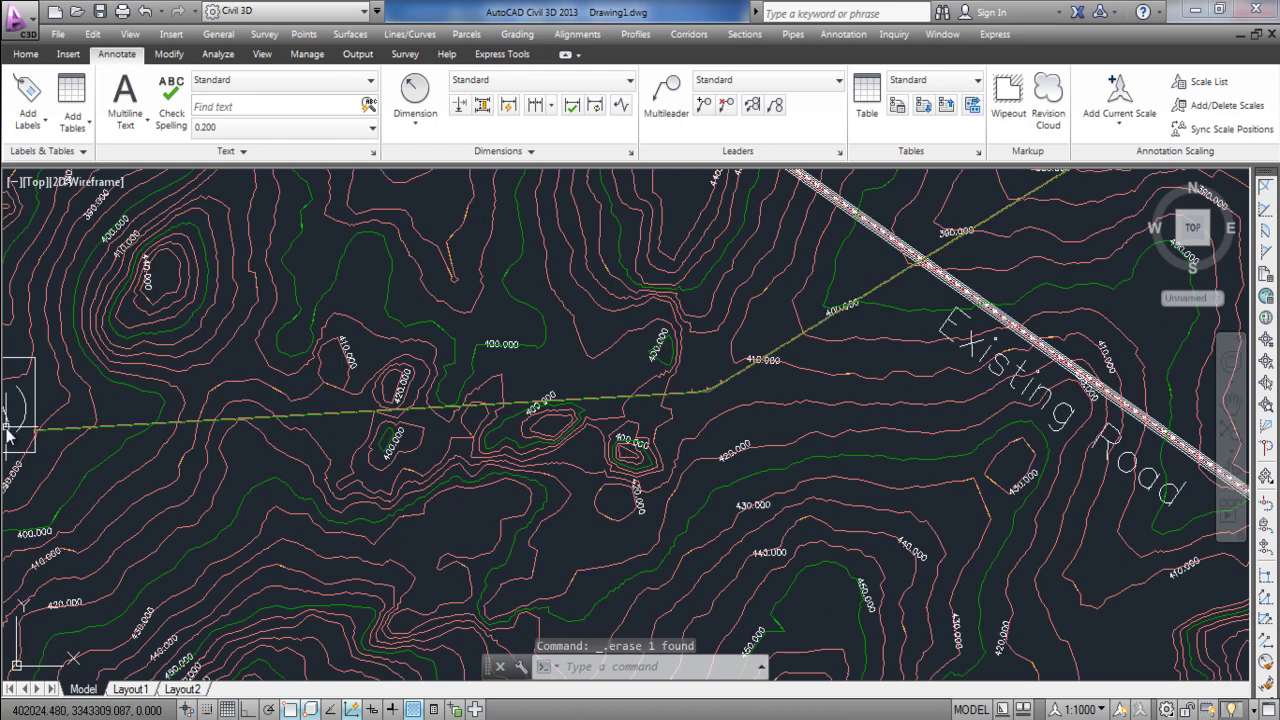
scroll(92, 438, "up", 6)
scroll(257, 451, "up", 1)
scroll(337, 423, "up", 1)
scroll(357, 420, "up", 1)
scroll(388, 387, "up", 1)
scroll(388, 387, "down", 4)
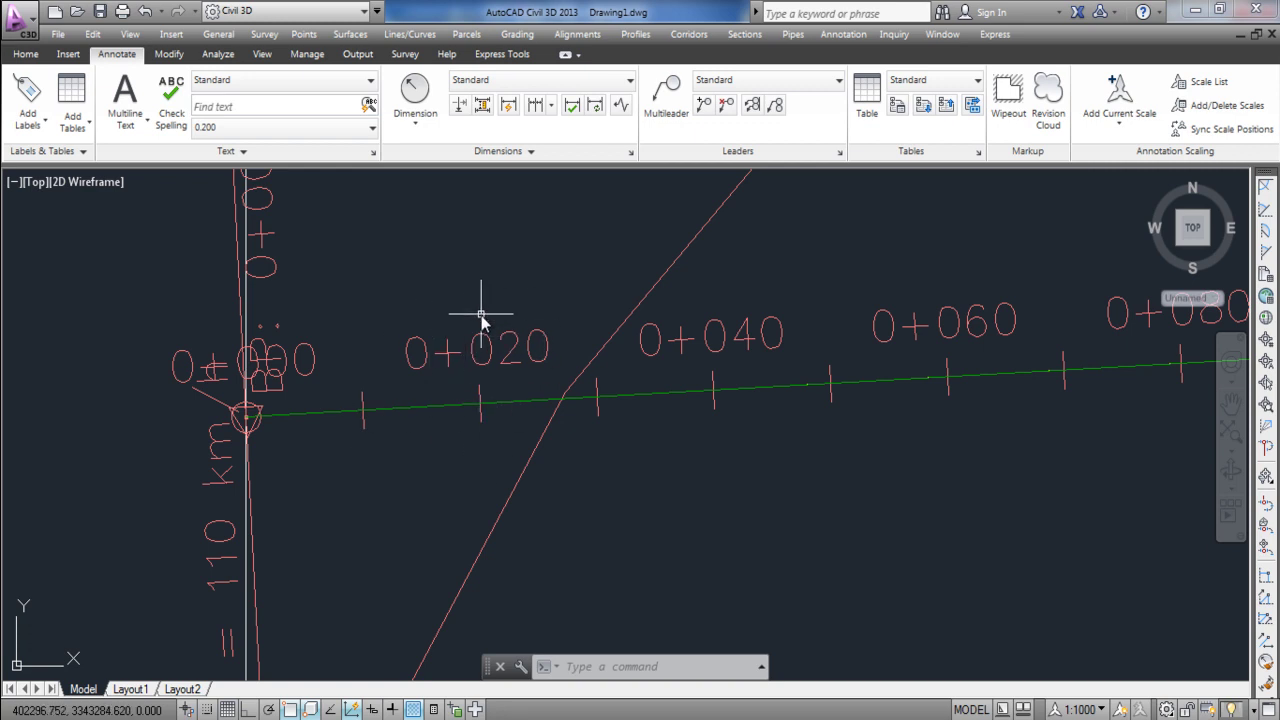
mouse_move(554, 262)
left_mouse_down()
mouse_move(500, 294)
mouse_move(586, 266)
mouse_move(610, 236)
mouse_move(674, 263)
left_mouse_up()
left_click_drag(746, 198, 741, 212)
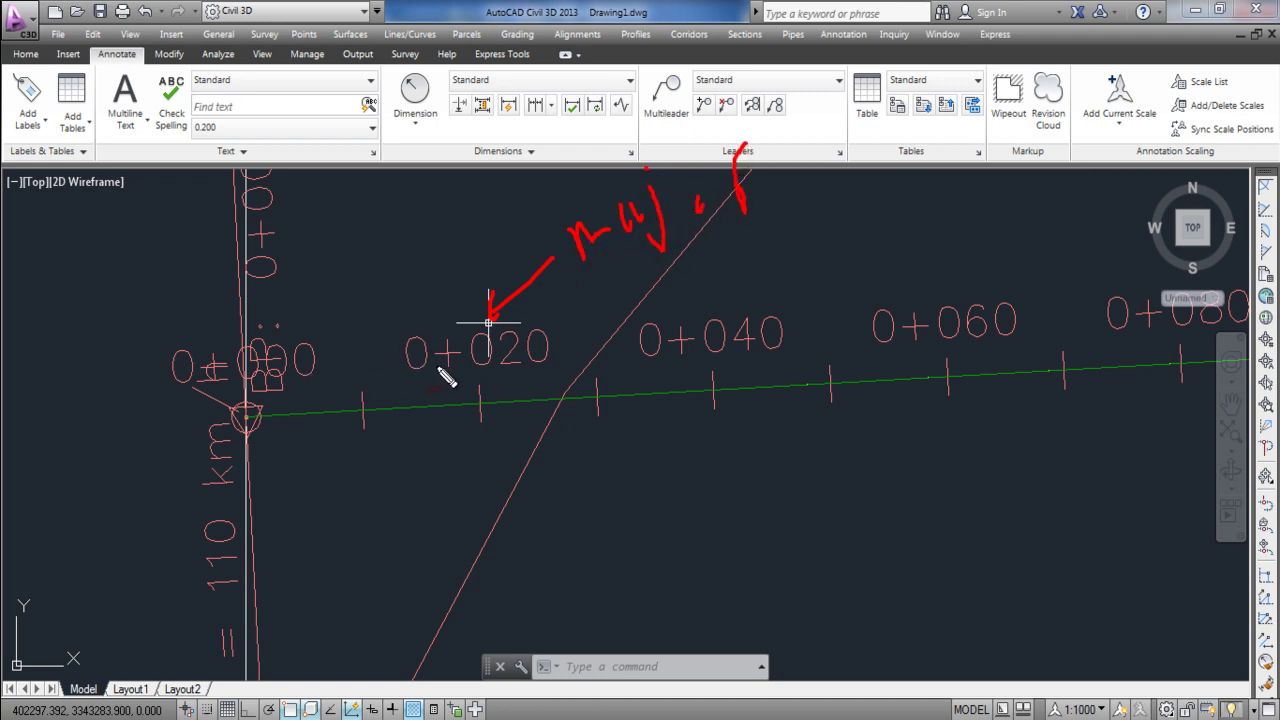
mouse_move(370, 420)
left_mouse_down()
mouse_move(365, 461)
mouse_move(420, 536)
mouse_move(377, 498)
mouse_move(404, 456)
left_mouse_up()
mouse_move(440, 530)
left_mouse_down()
mouse_move(465, 502)
mouse_move(505, 517)
mouse_move(524, 481)
mouse_move(588, 491)
mouse_move(585, 432)
left_mouse_up()
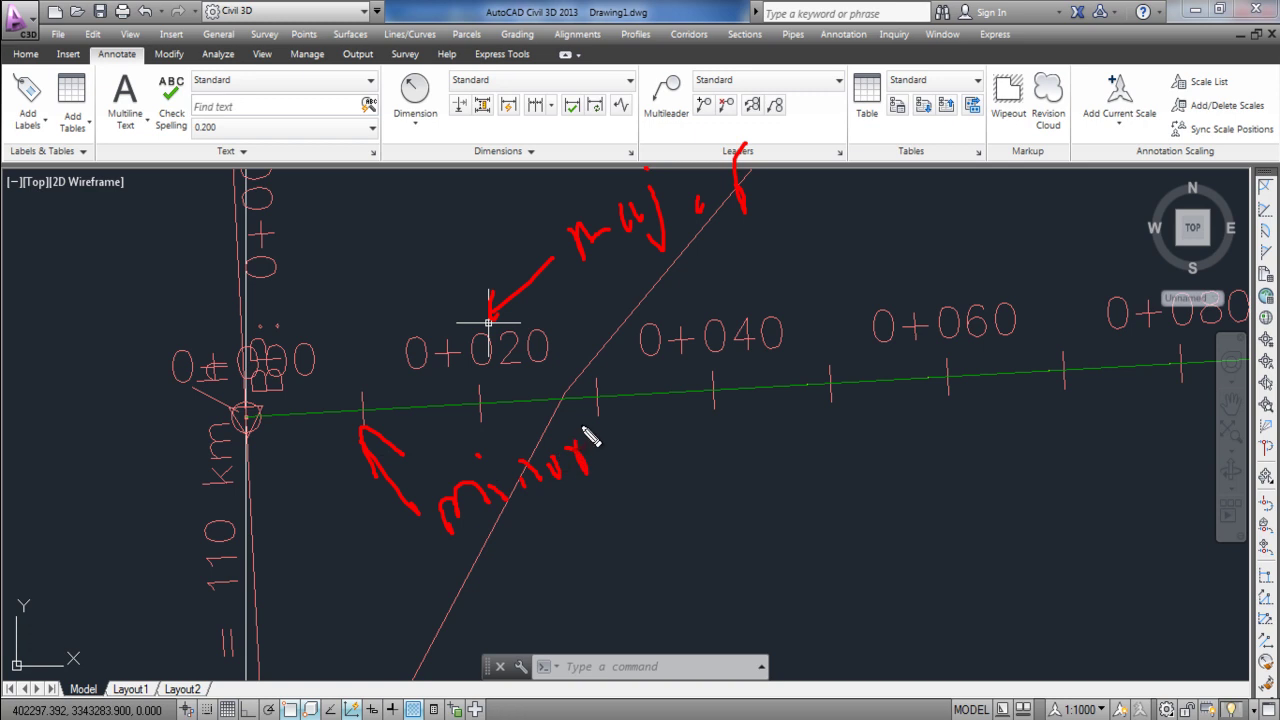
left_click_drag(369, 392, 366, 430)
left_click_drag(596, 381, 597, 430)
mouse_move(392, 432)
left_mouse_down()
mouse_move(568, 434)
mouse_move(552, 416)
mouse_move(563, 449)
left_mouse_up()
left_click_drag(410, 410, 414, 452)
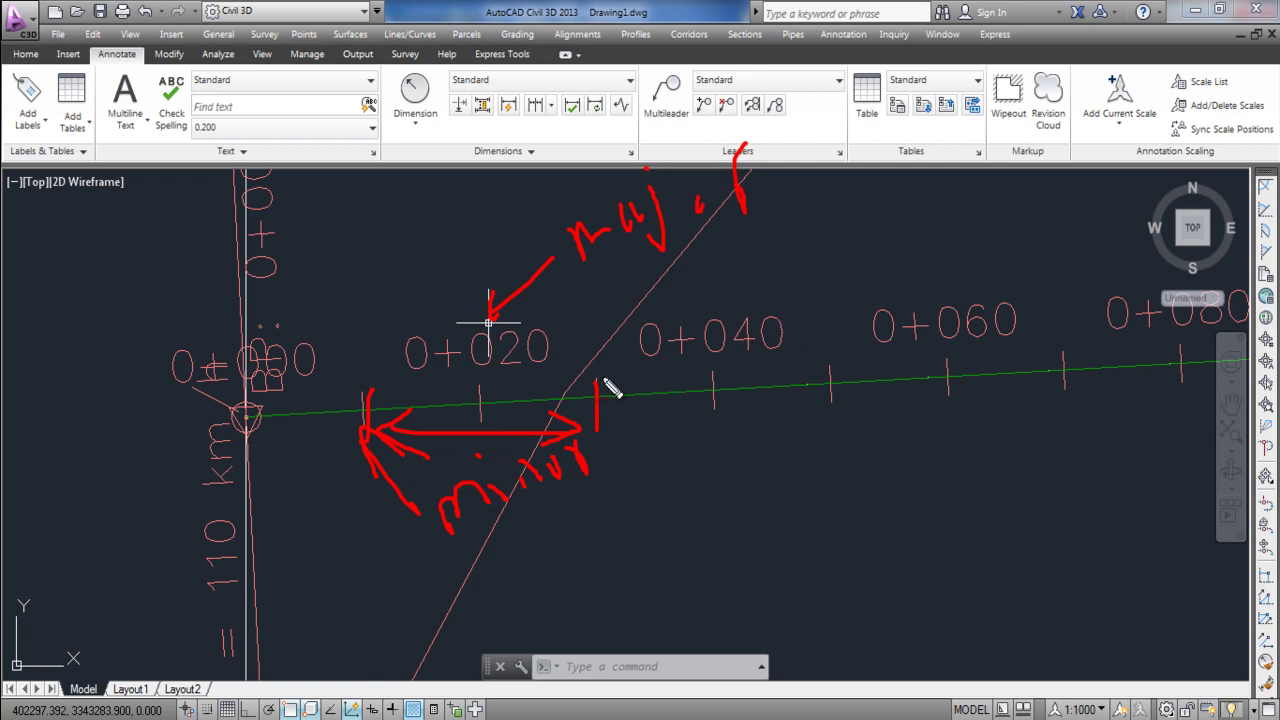
key("Escape")
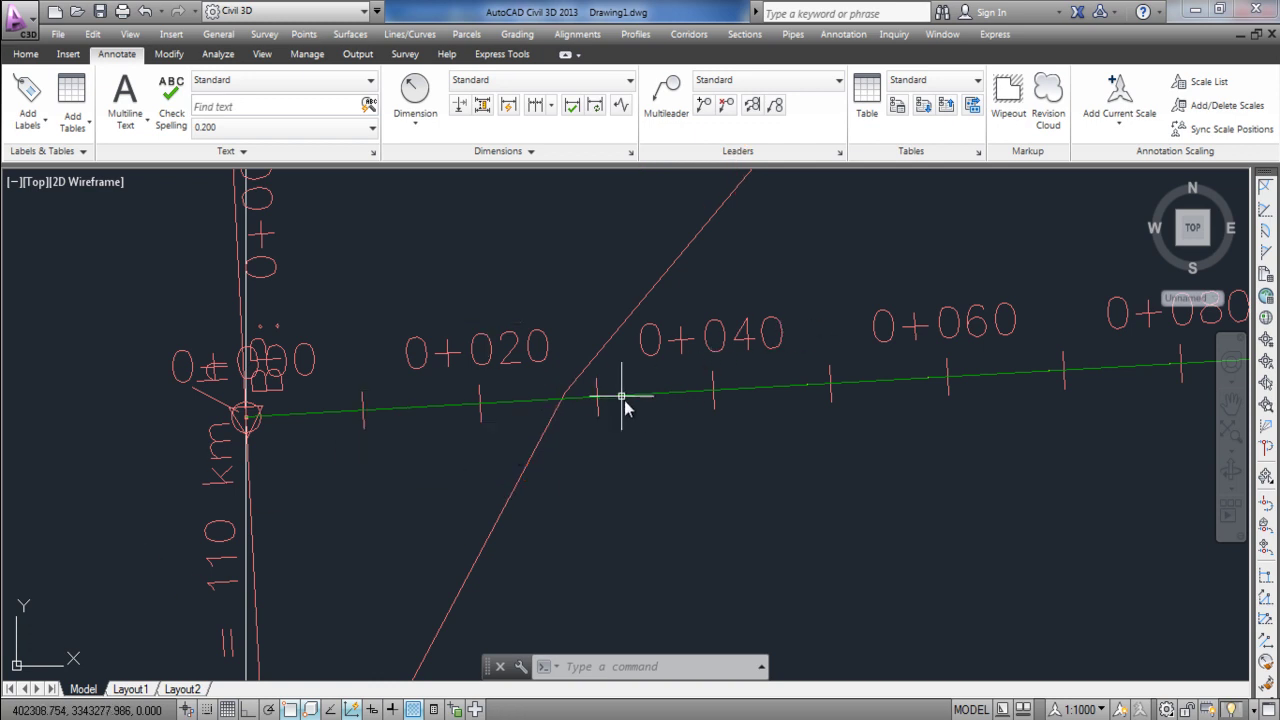
- Set the major station label increment of the road 1 alignment to 25 m
scroll(700, 402, "down", 5)
scroll(714, 386, "up", 4)
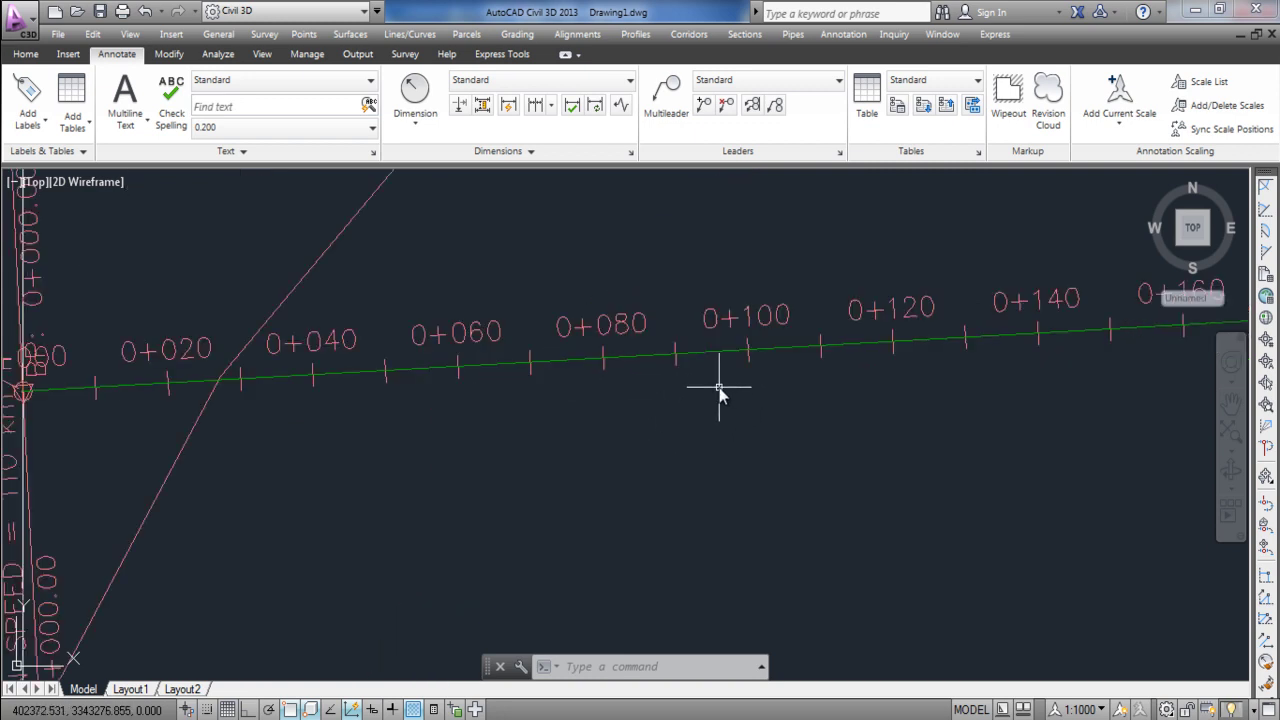
left_click(724, 353)
right_click(725, 355)
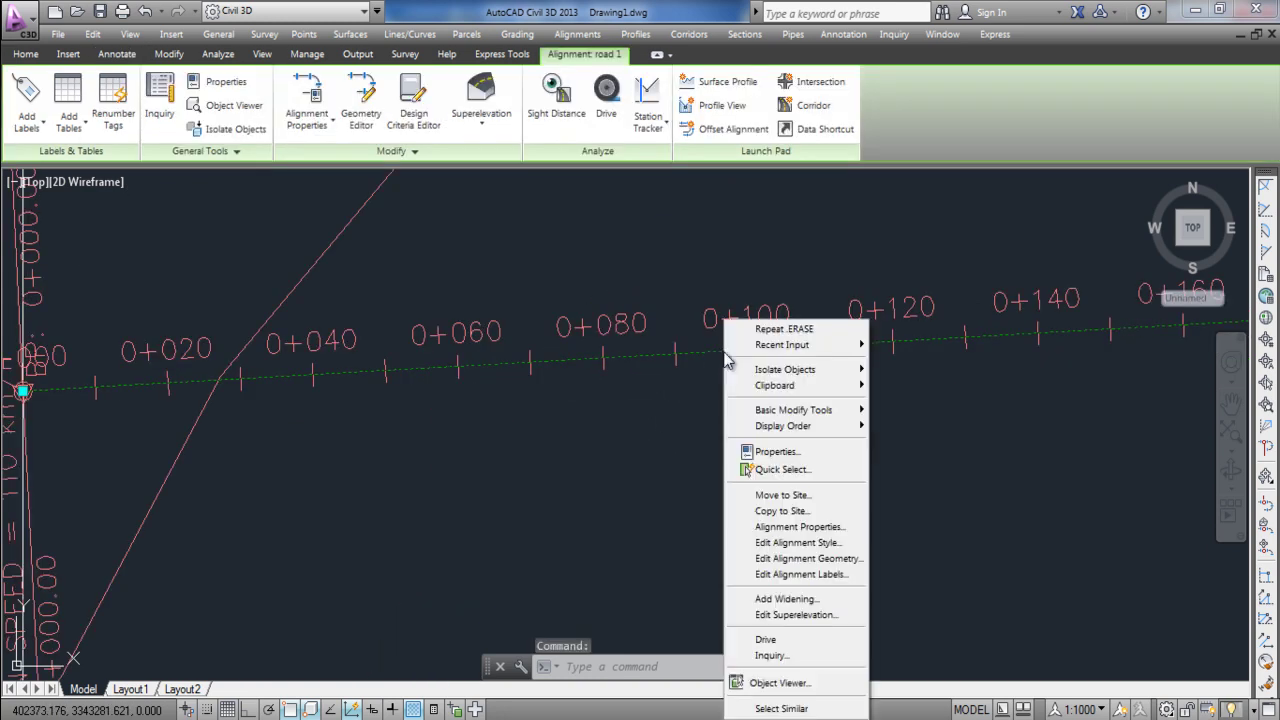
left_click(801, 576)
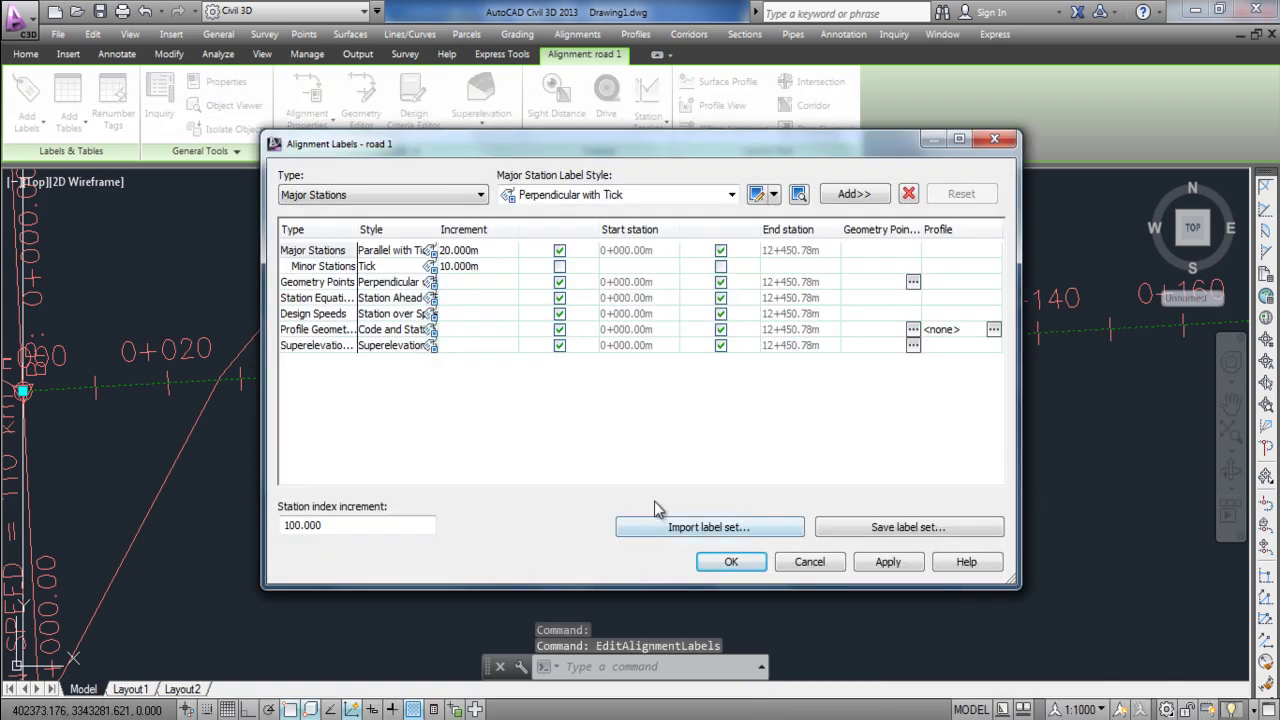
left_click(330, 252)
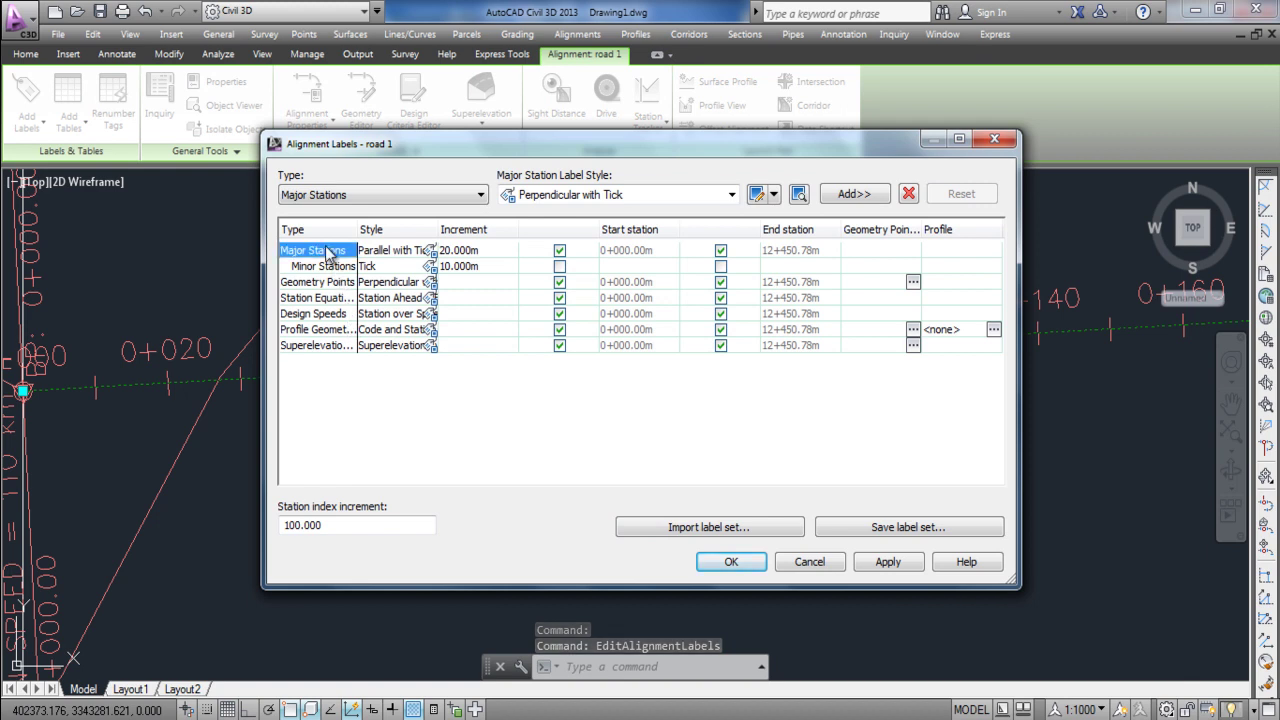
left_click(328, 267)
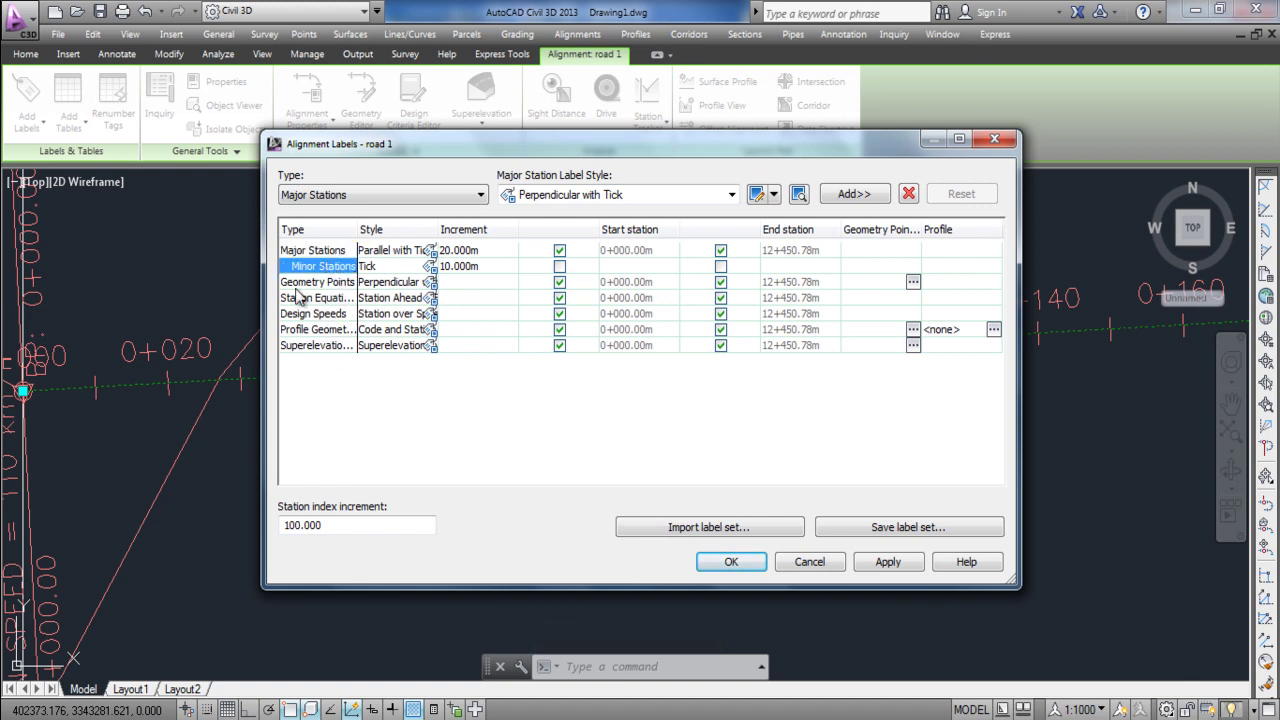
left_click(311, 252)
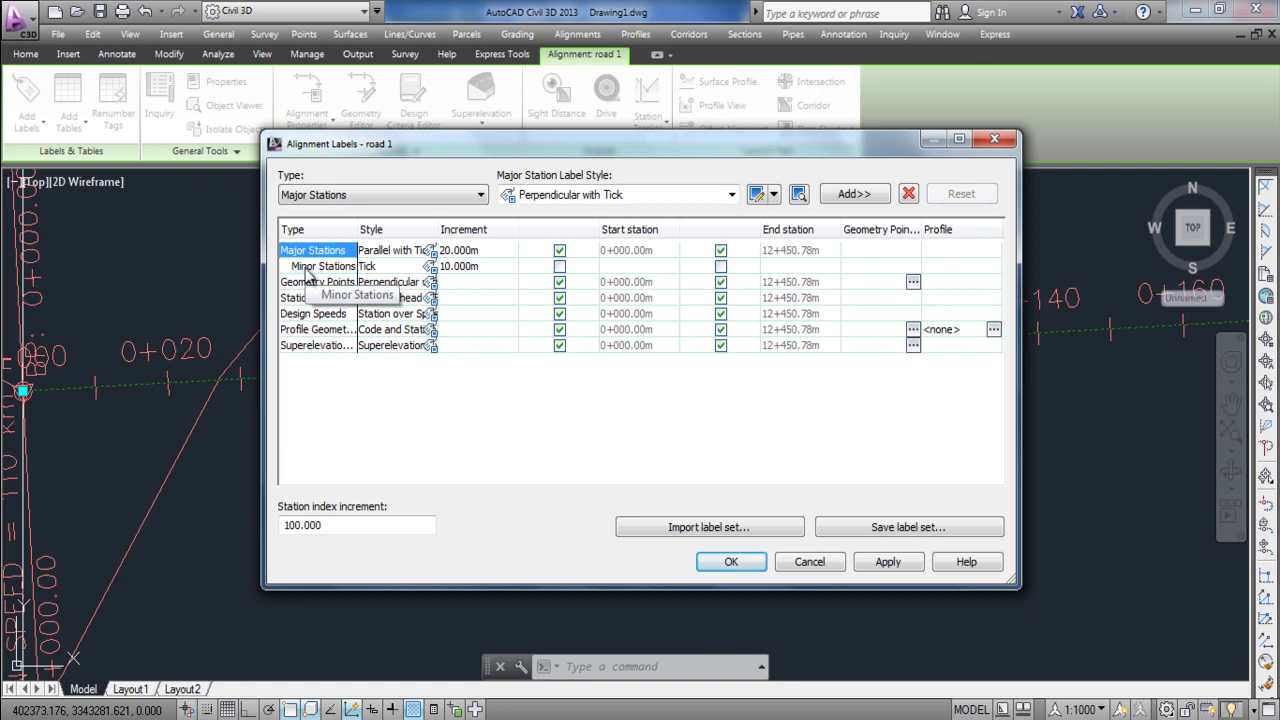
left_click(461, 251)
left_click(491, 250)
type("25")
key("Return")
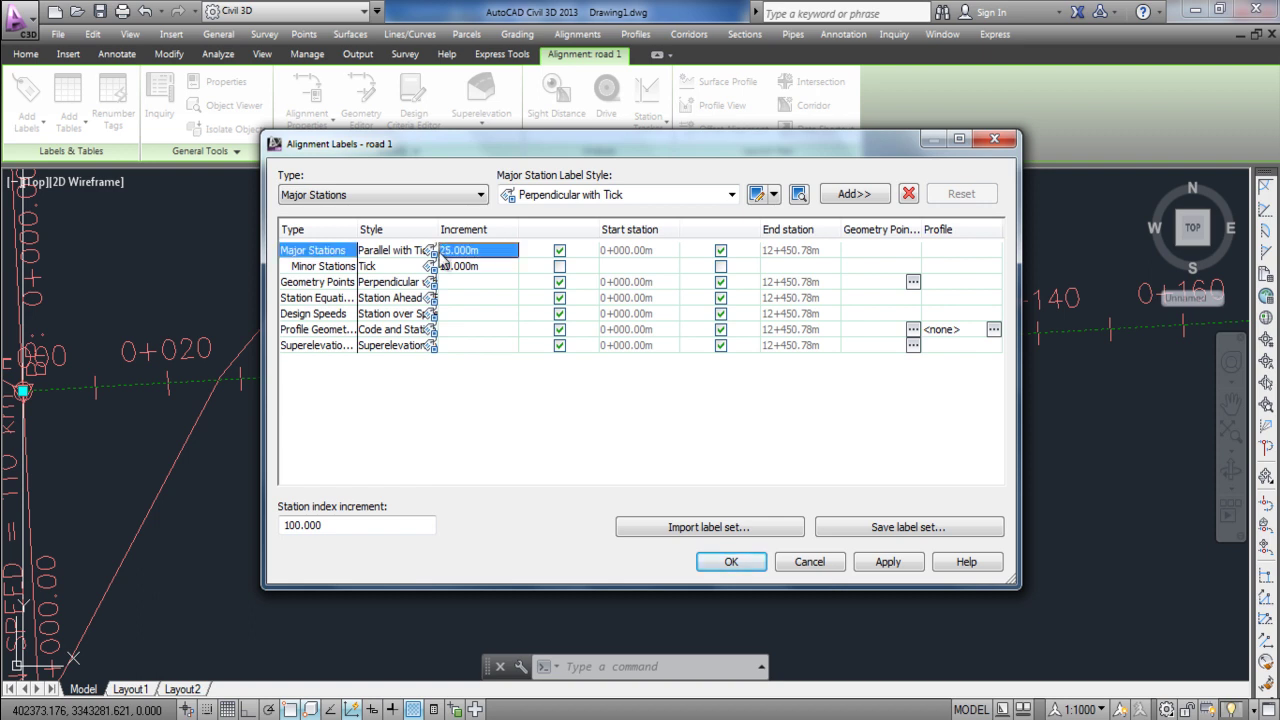
left_click(731, 563)
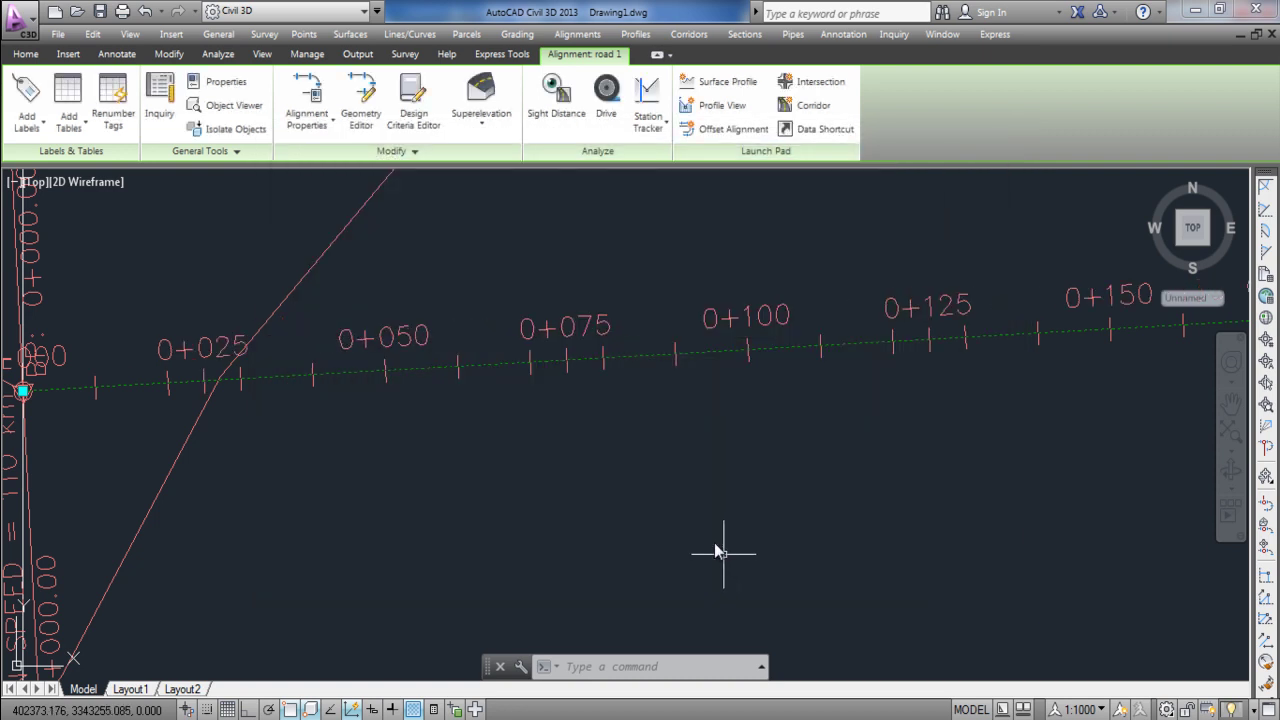
- Examine how the minor ticks fall between the major station labels at the start of the alignment
scroll(812, 352, "down", 3)
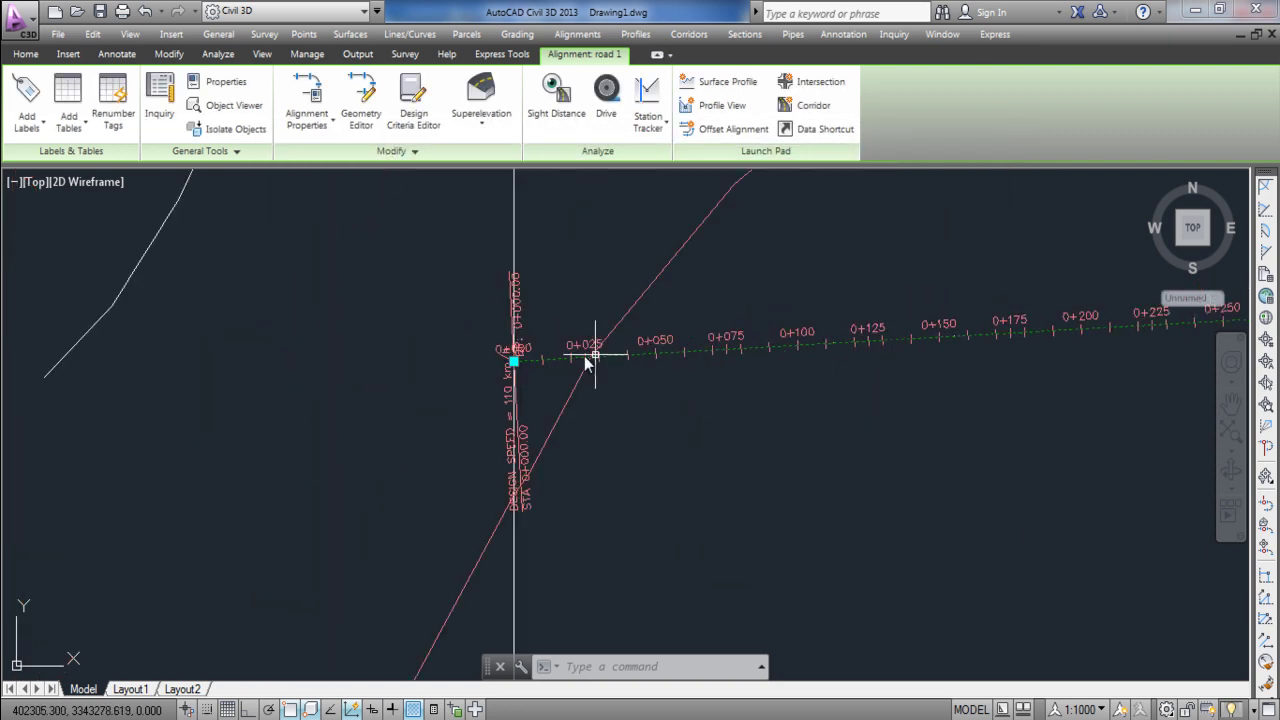
scroll(578, 347, "up", 3)
scroll(570, 345, "up", 3)
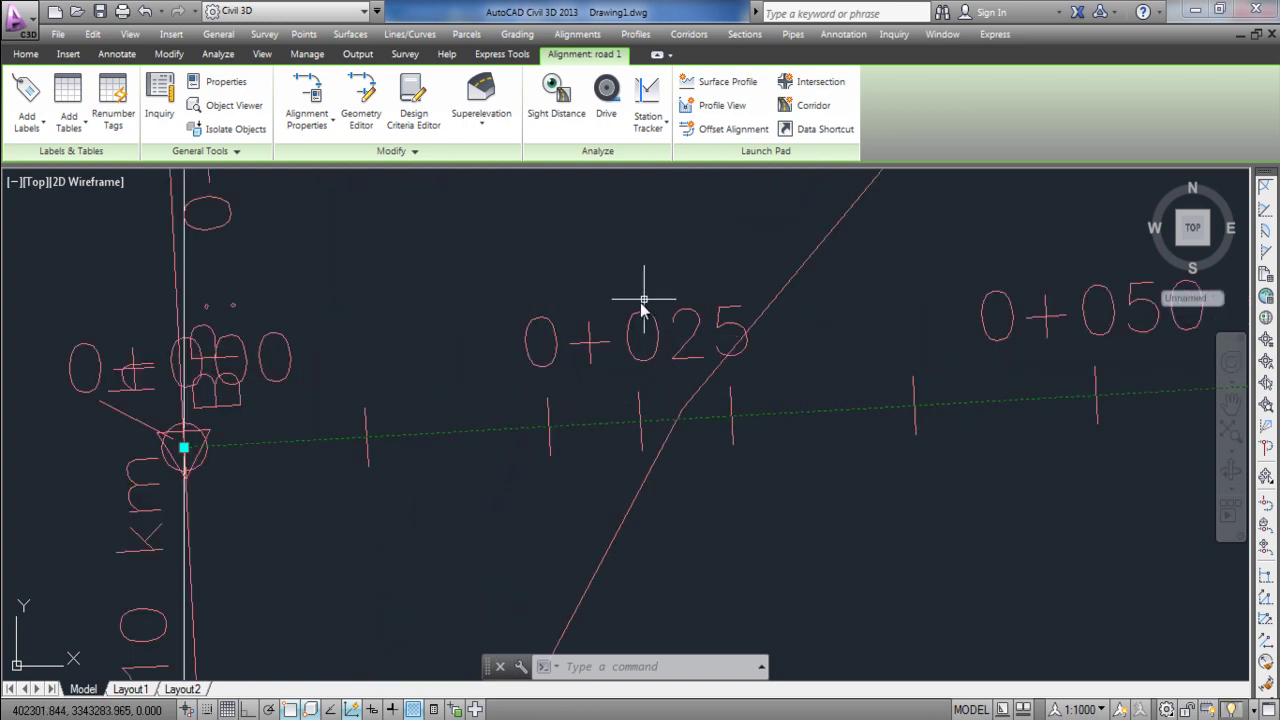
scroll(643, 300, "down", 2)
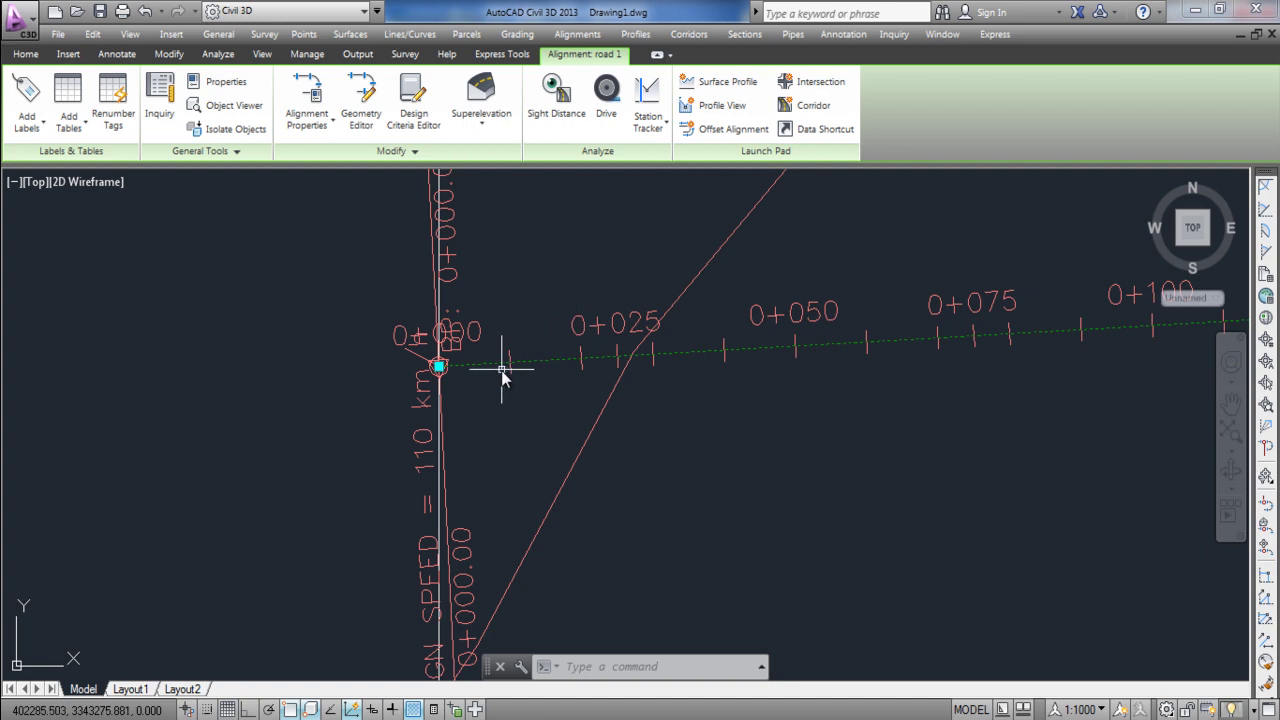
scroll(501, 370, "up", 5)
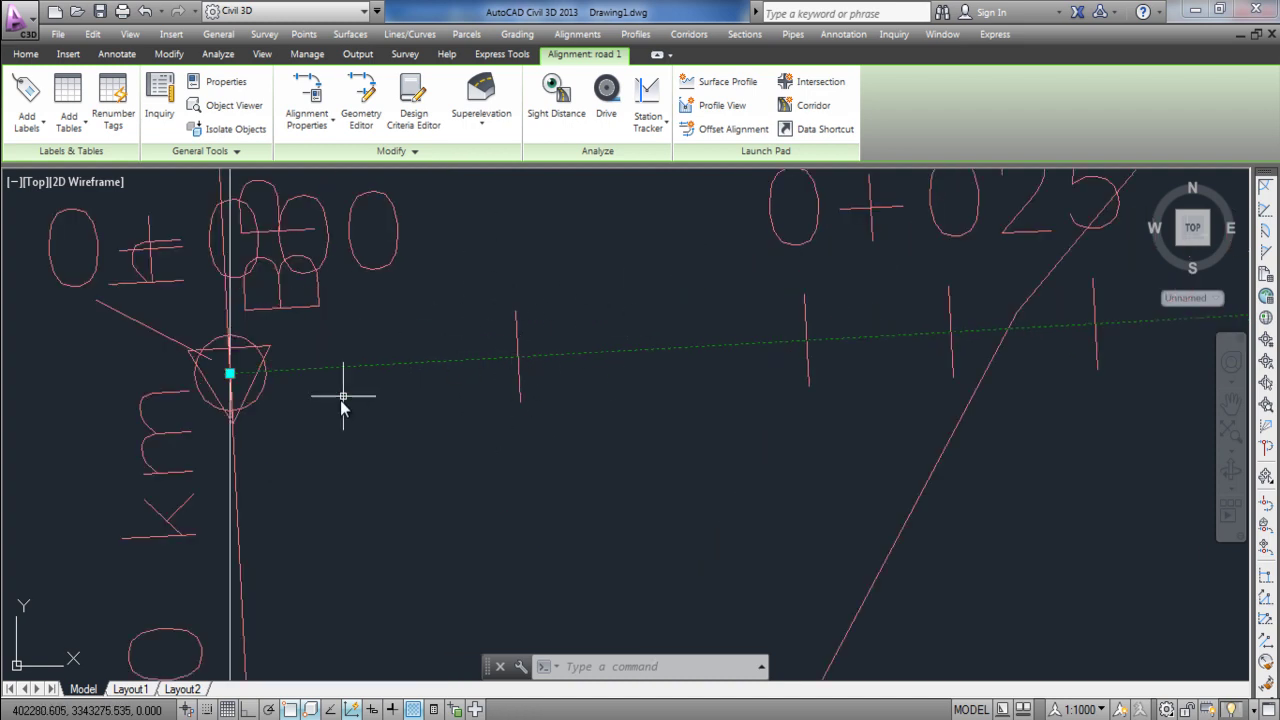
scroll(445, 327, "down", 6)
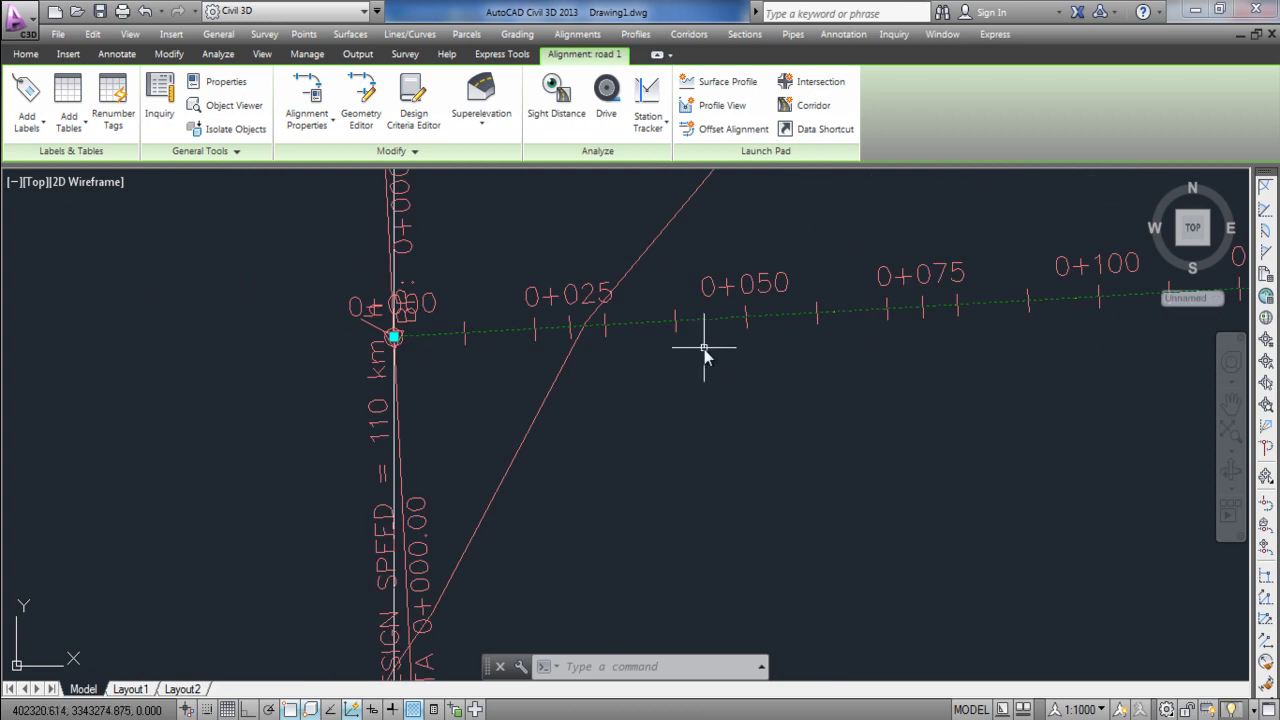
right_click(707, 327)
left_click(780, 573)
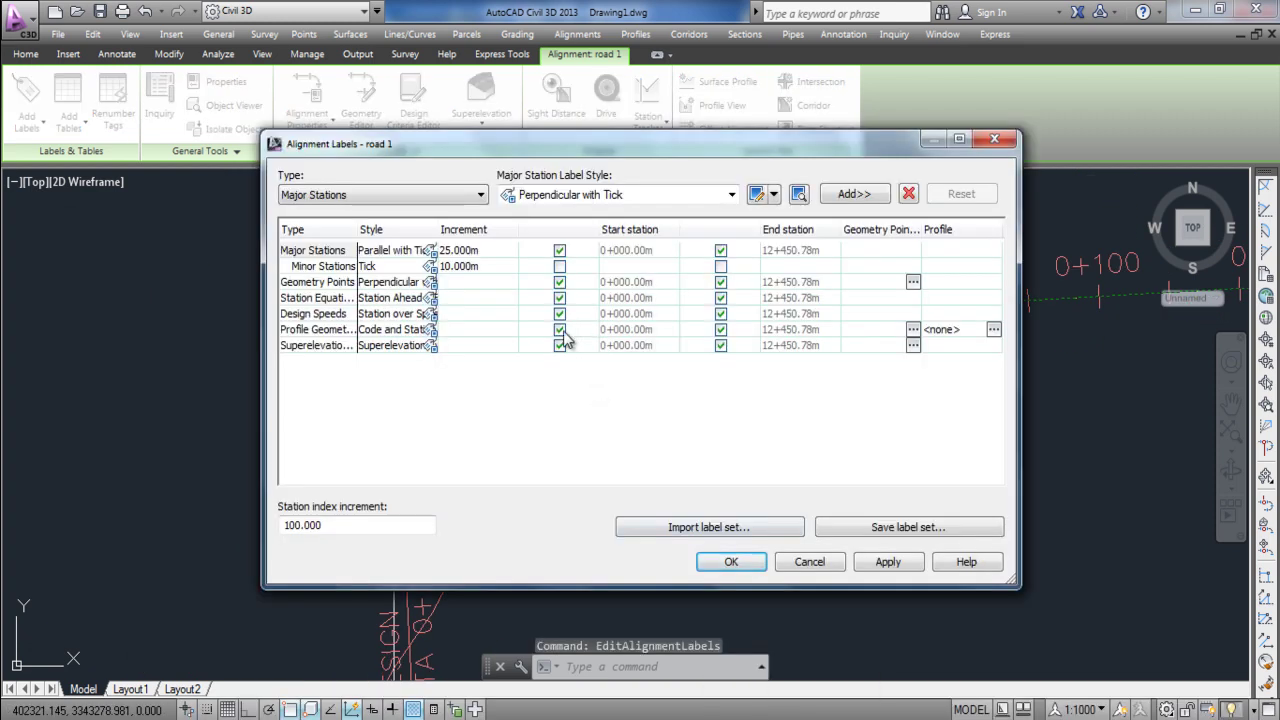
left_click(486, 267)
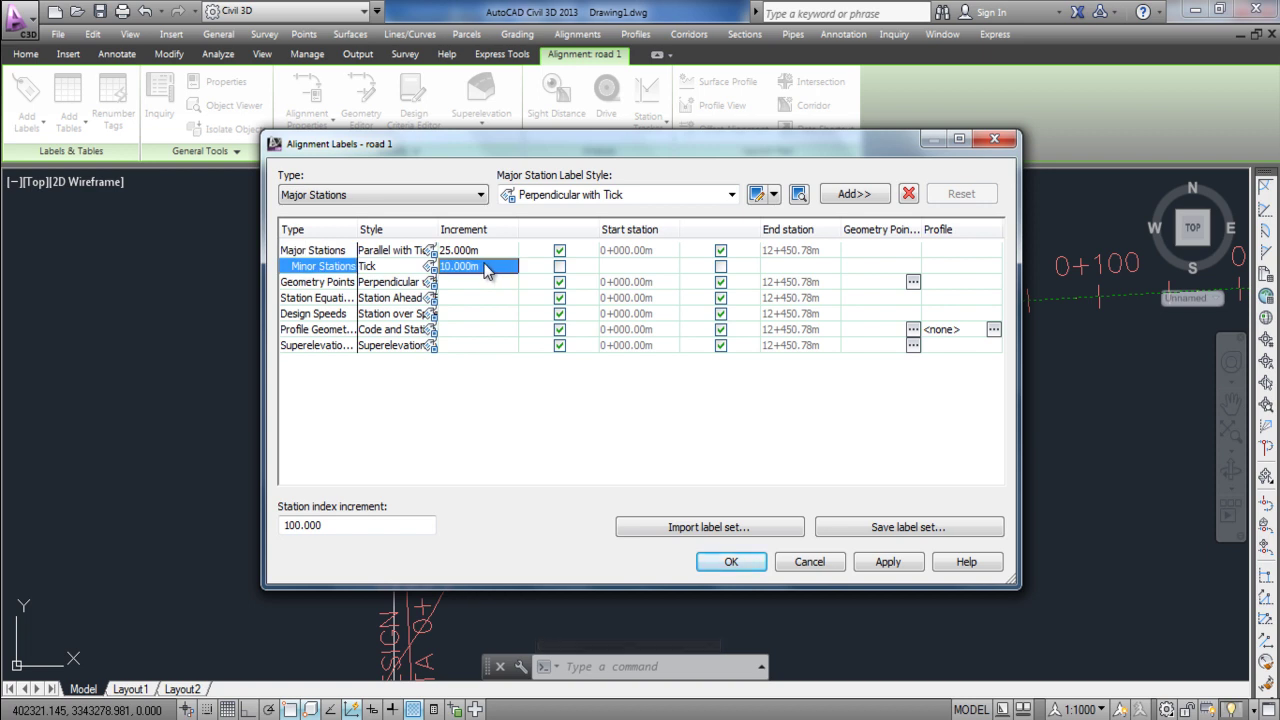
key("Return")
- Set the minor station tick increment of the road 1 alignment to 12.5 m
right_click(648, 320)
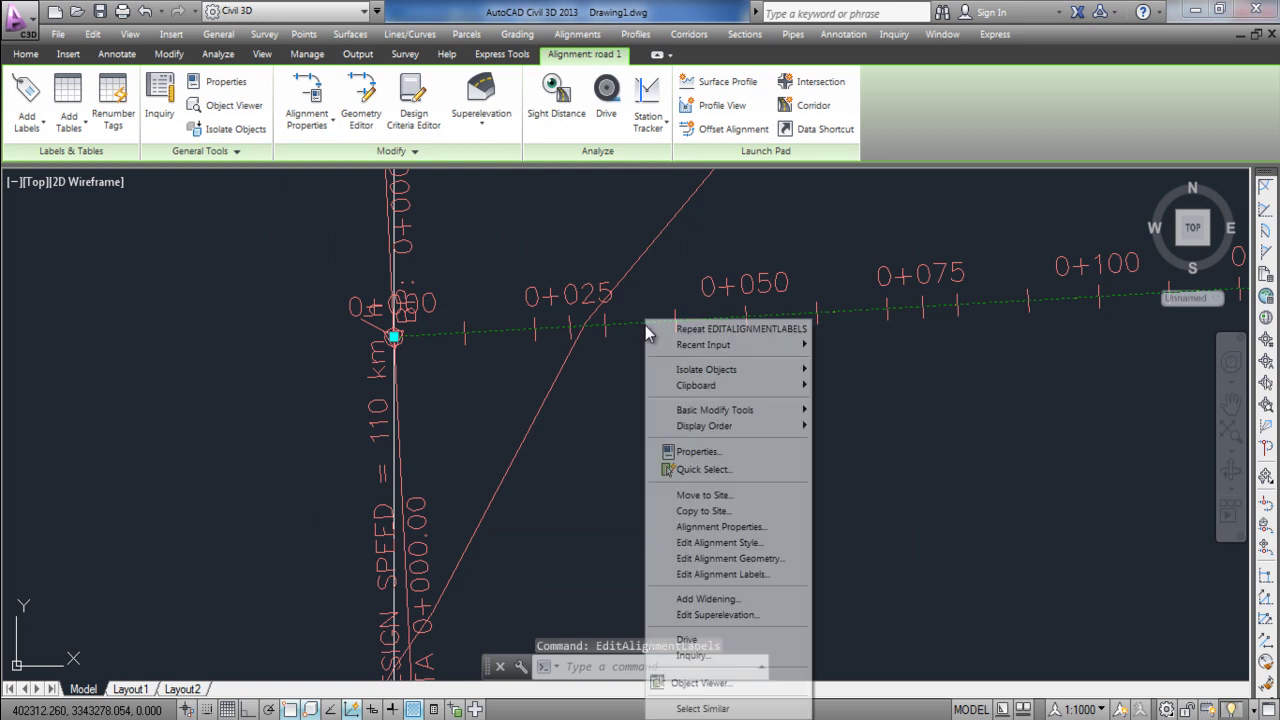
left_click(737, 575)
left_click(478, 265)
type("12.5")
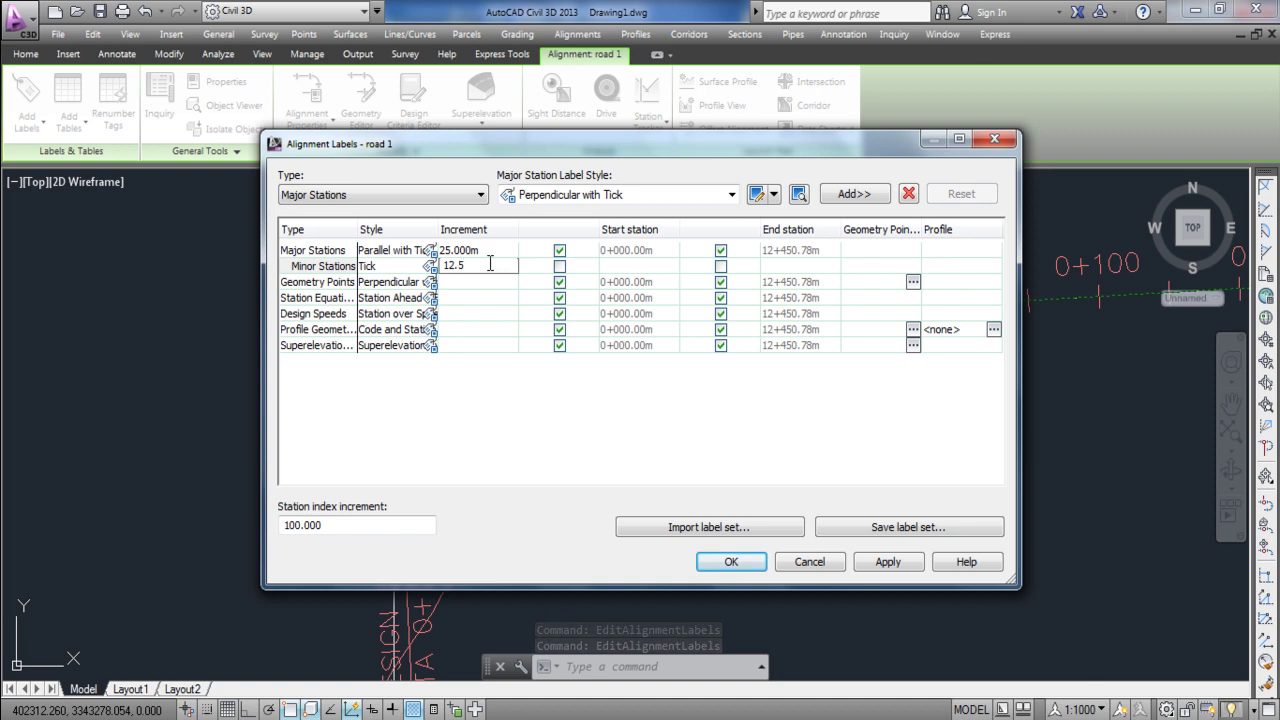
key("Return")
left_click(728, 561)
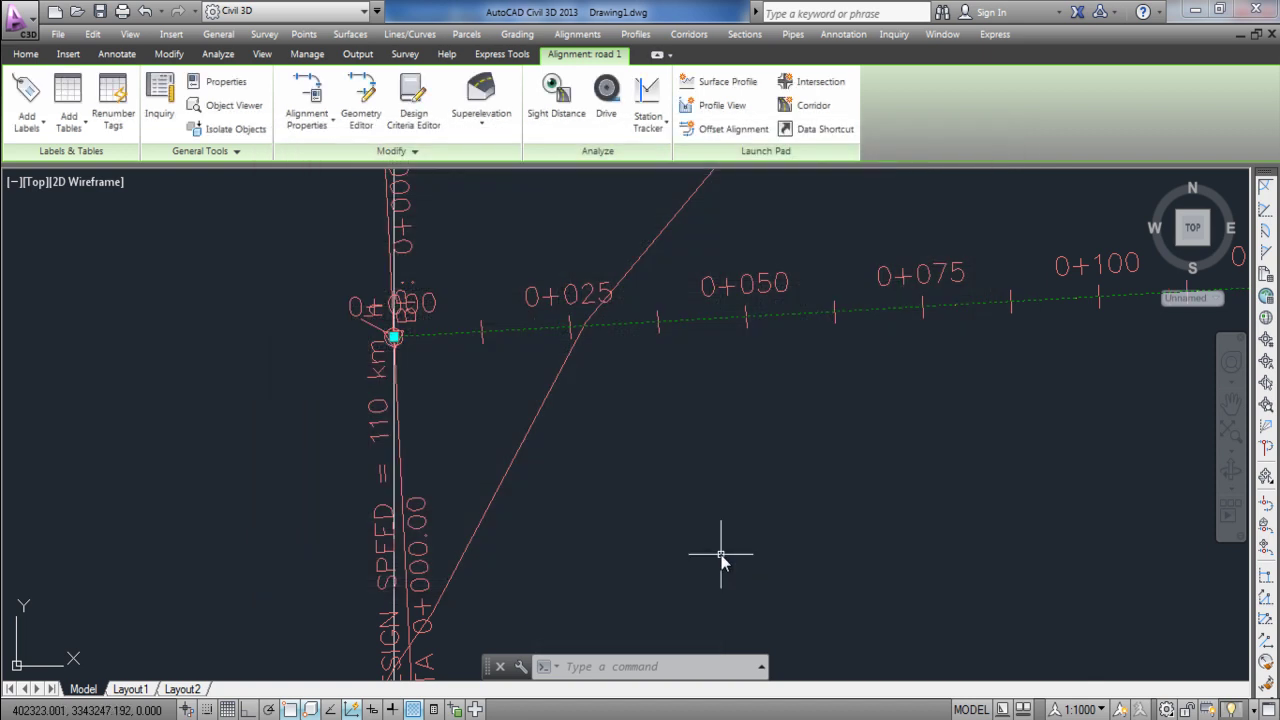
- Examine the station labels and ticks along the alignment from CITY(A) through its curve
scroll(500, 341, "up", 4)
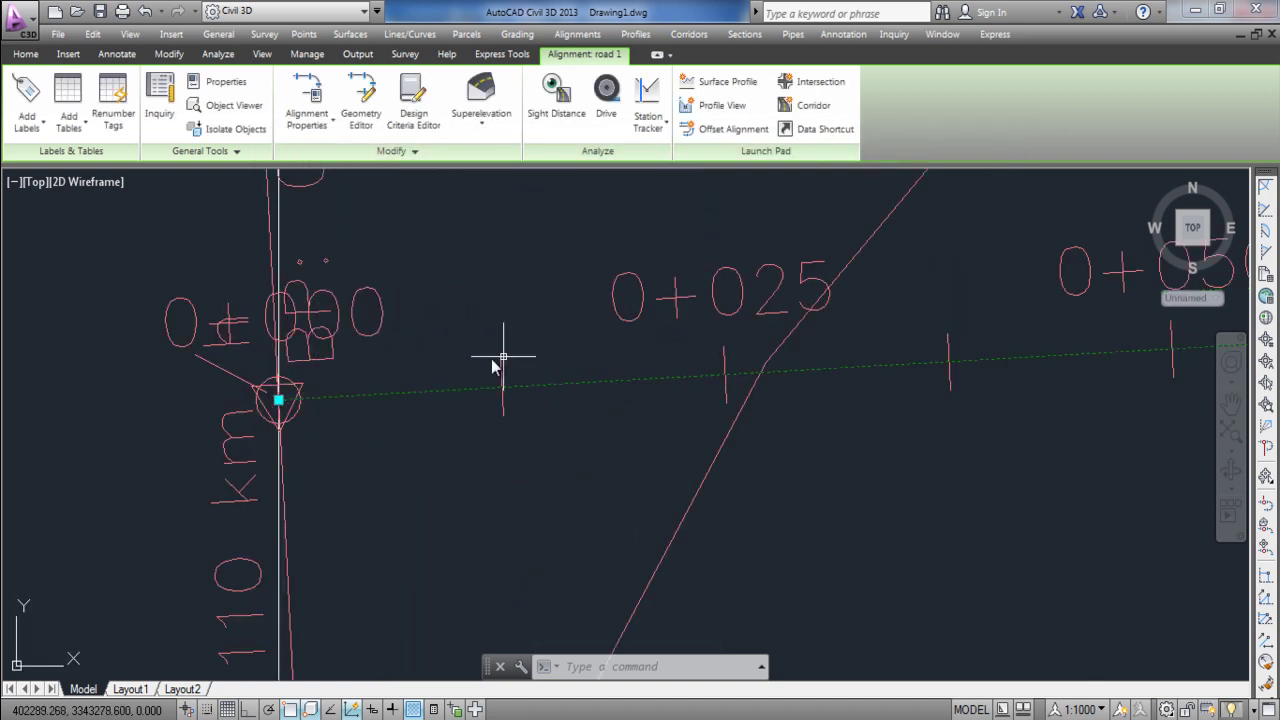
scroll(486, 323, "down", 5)
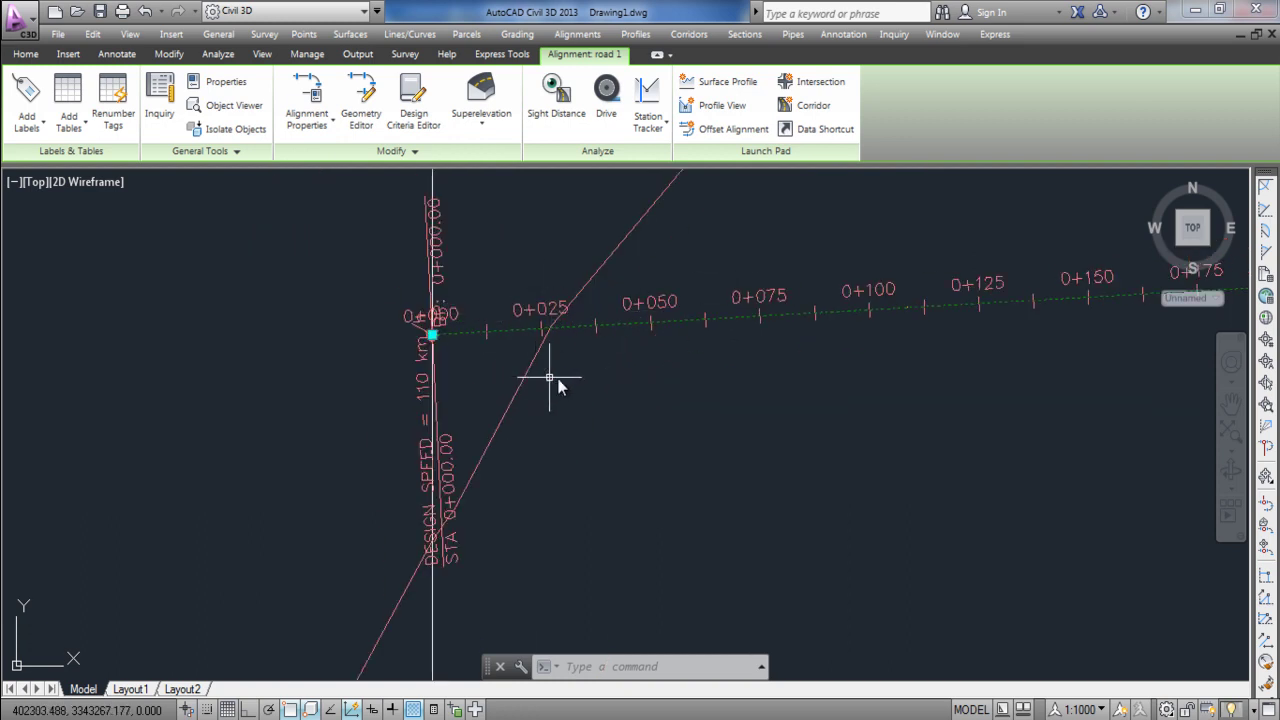
right_click(673, 322)
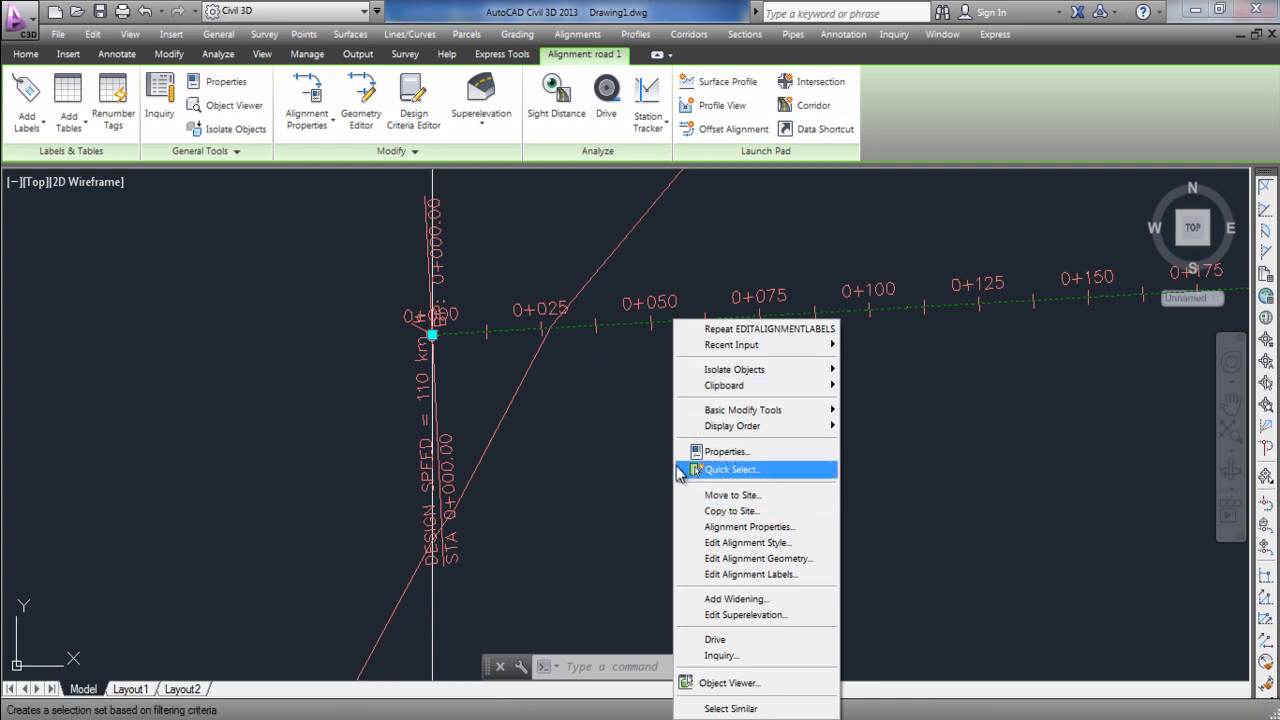
key("Escape")
scroll(380, 429, "down", 10)
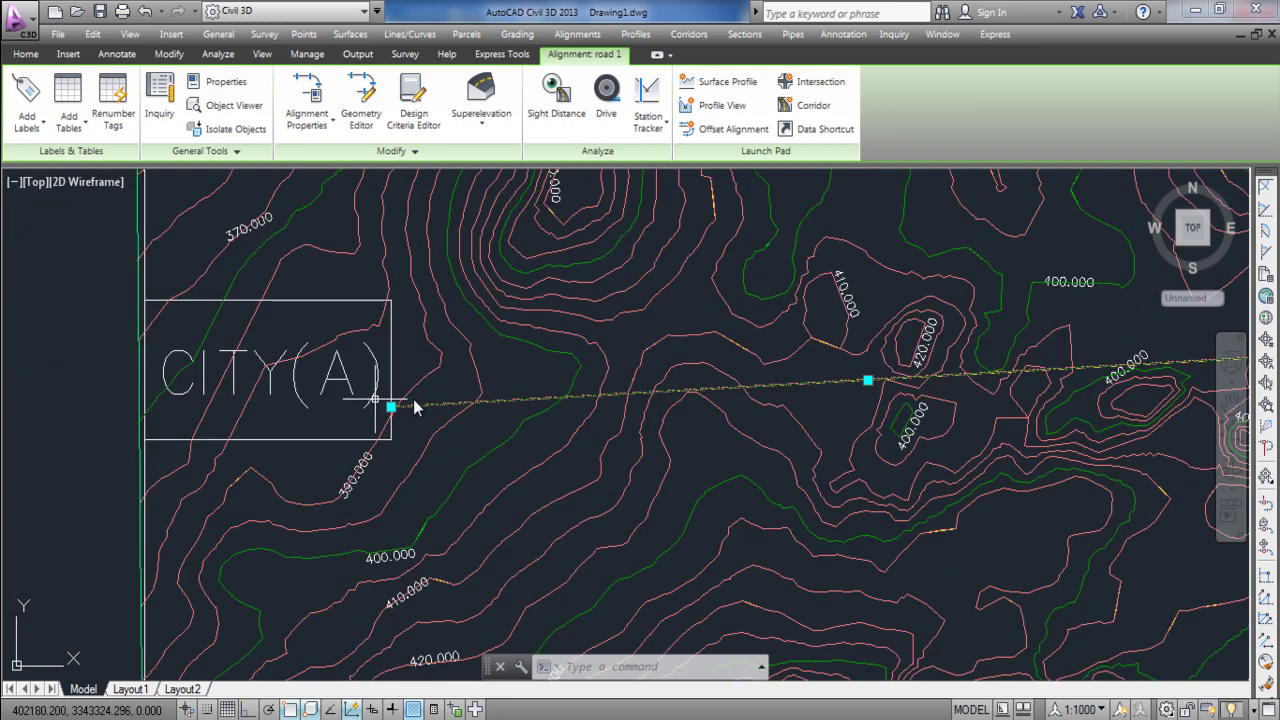
scroll(575, 395, "up", 5)
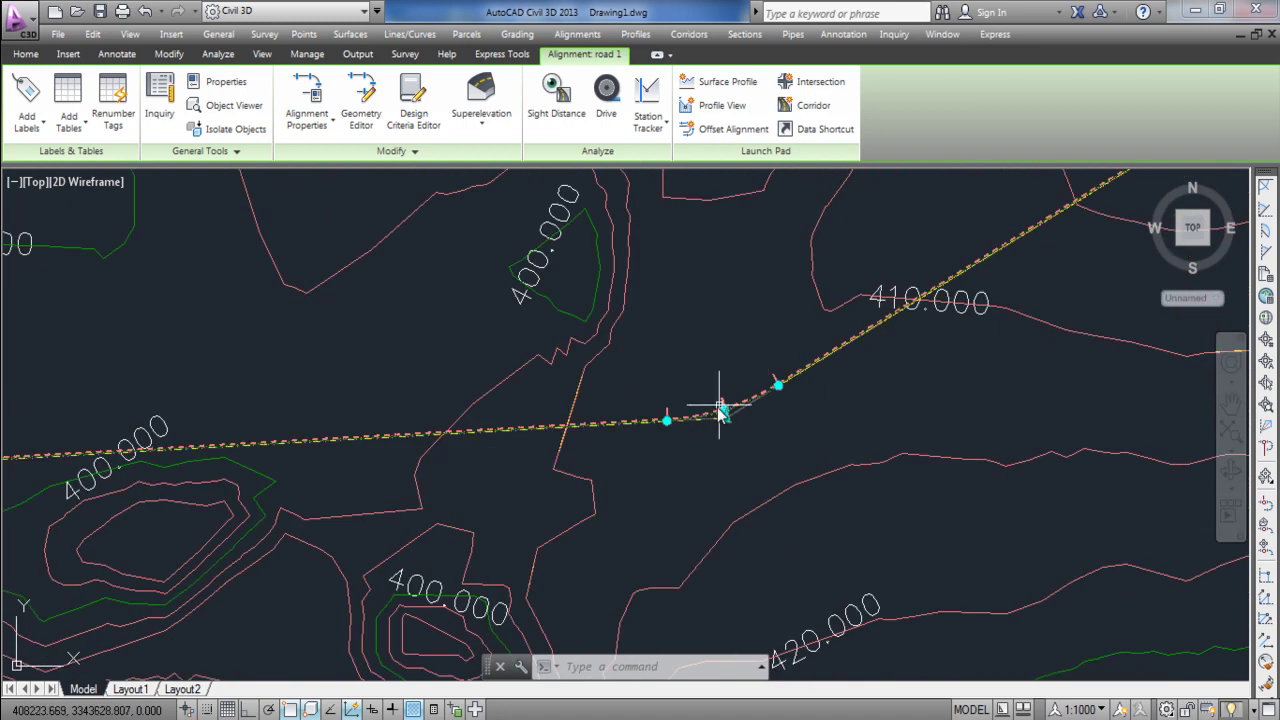
scroll(730, 405, "up", 3)
scroll(985, 365, "down", 8)
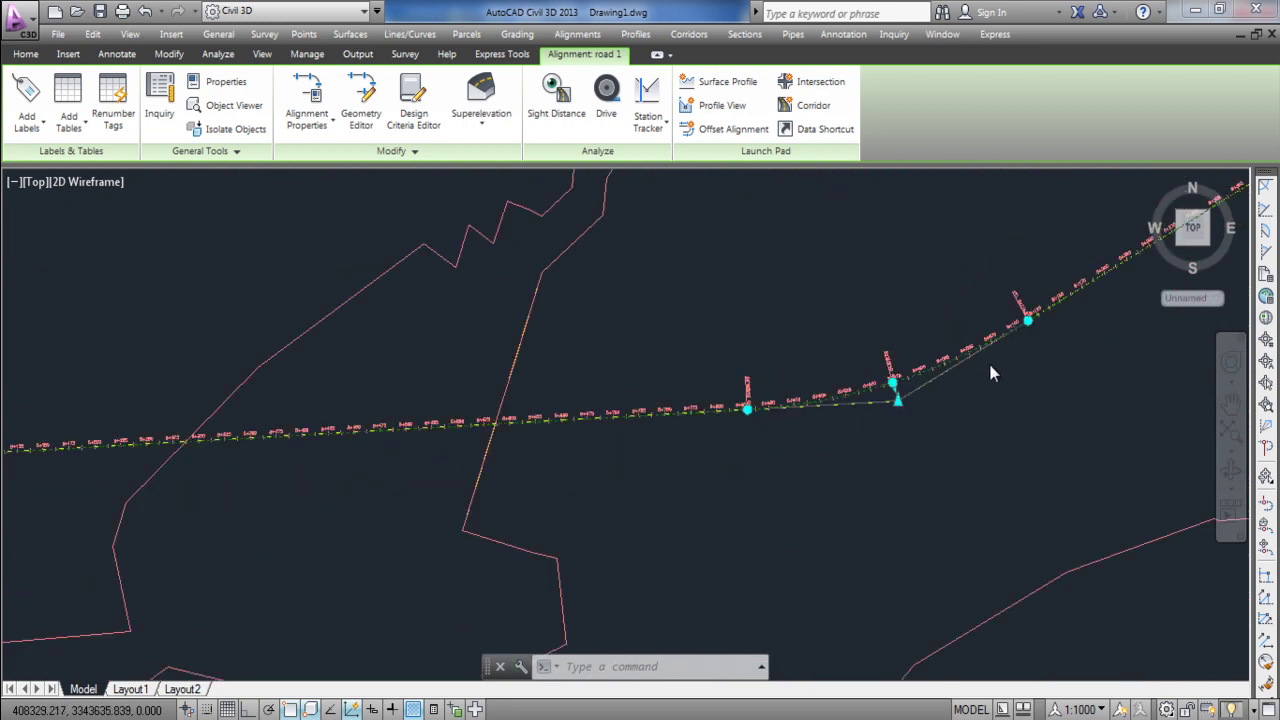
scroll(462, 398, "down", 5)
scroll(447, 415, "up", 8)
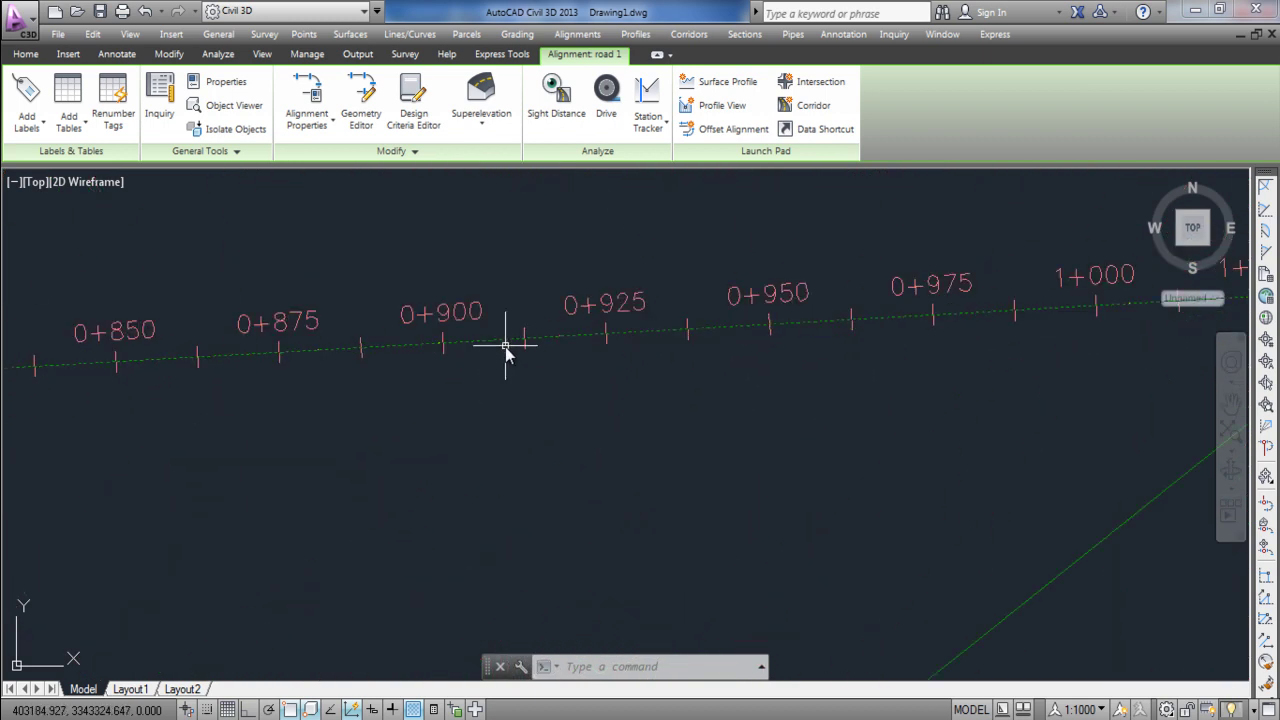
- Open the road 1 alignment for geometry editing, review the available layout tools, and close them
right_click(505, 352)
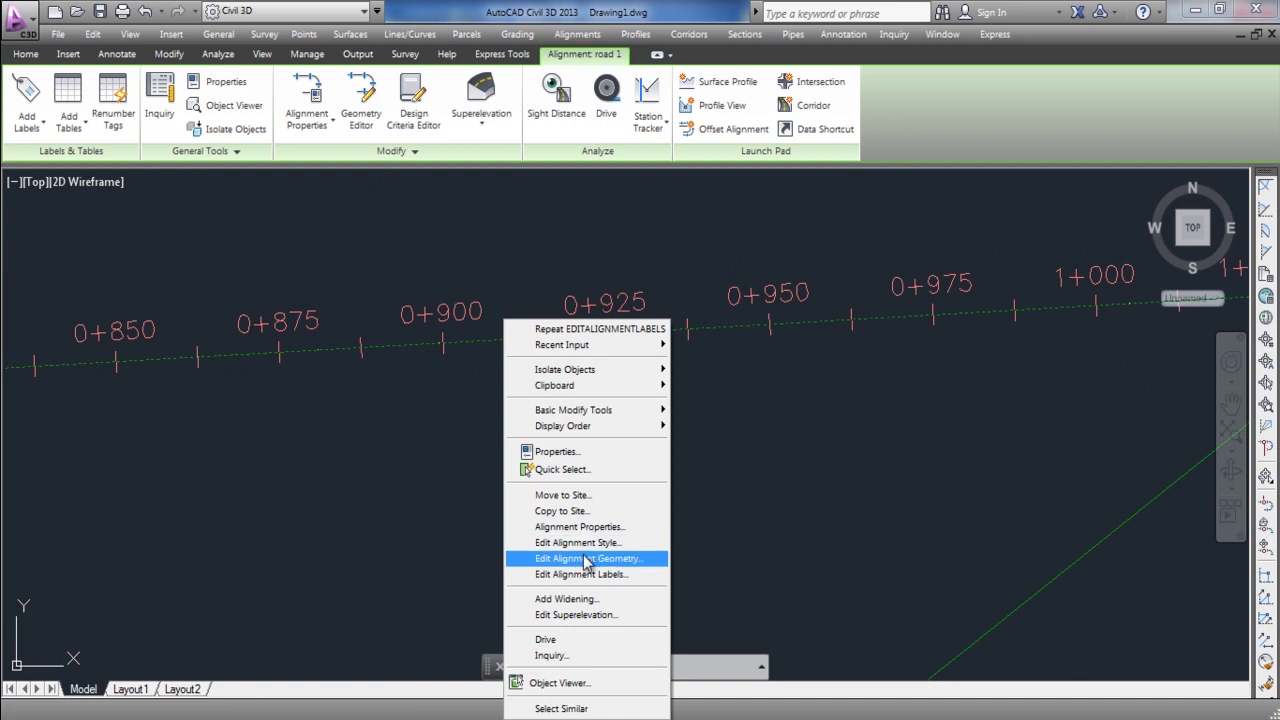
left_click(590, 559)
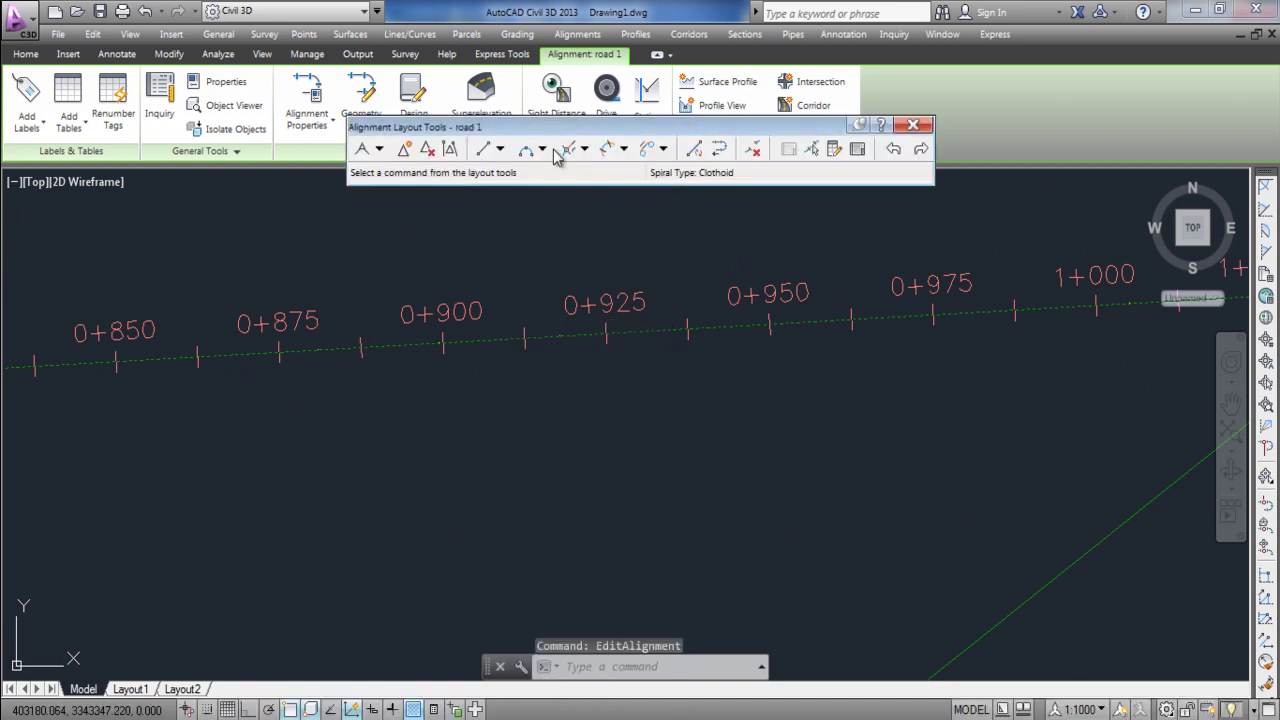
left_click_drag(633, 131, 743, 115)
left_click(499, 134)
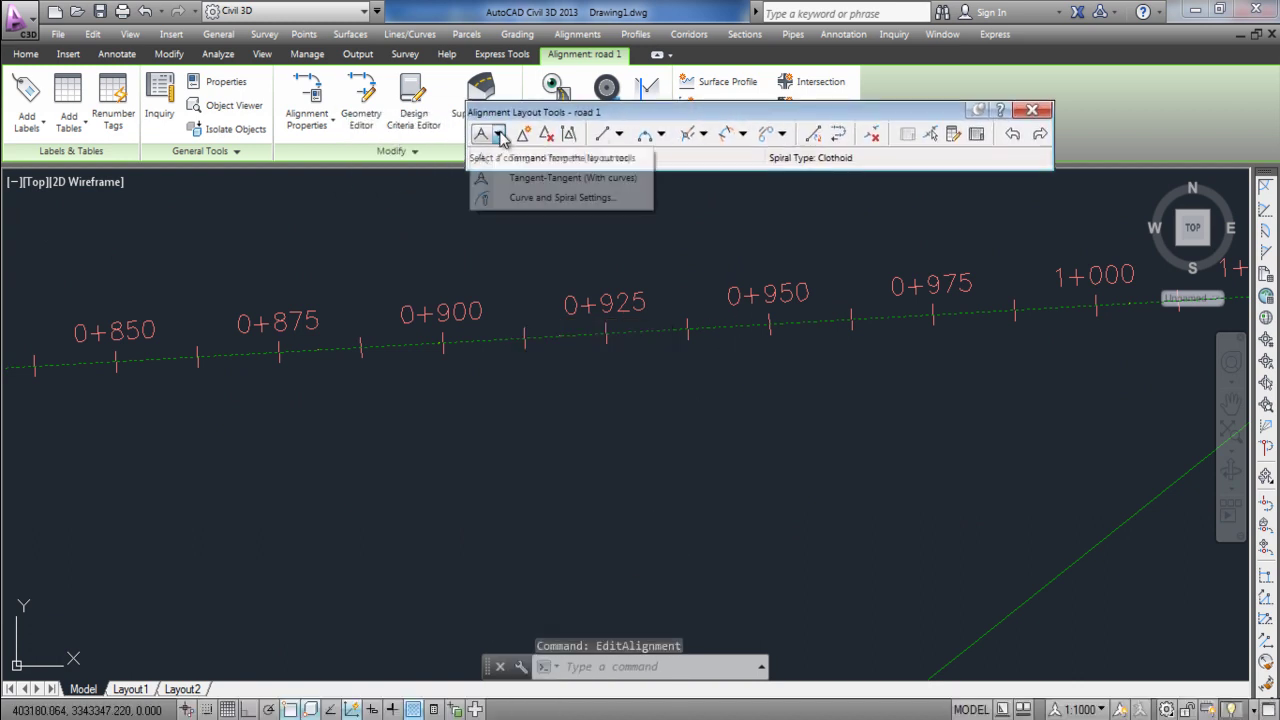
left_click(684, 118)
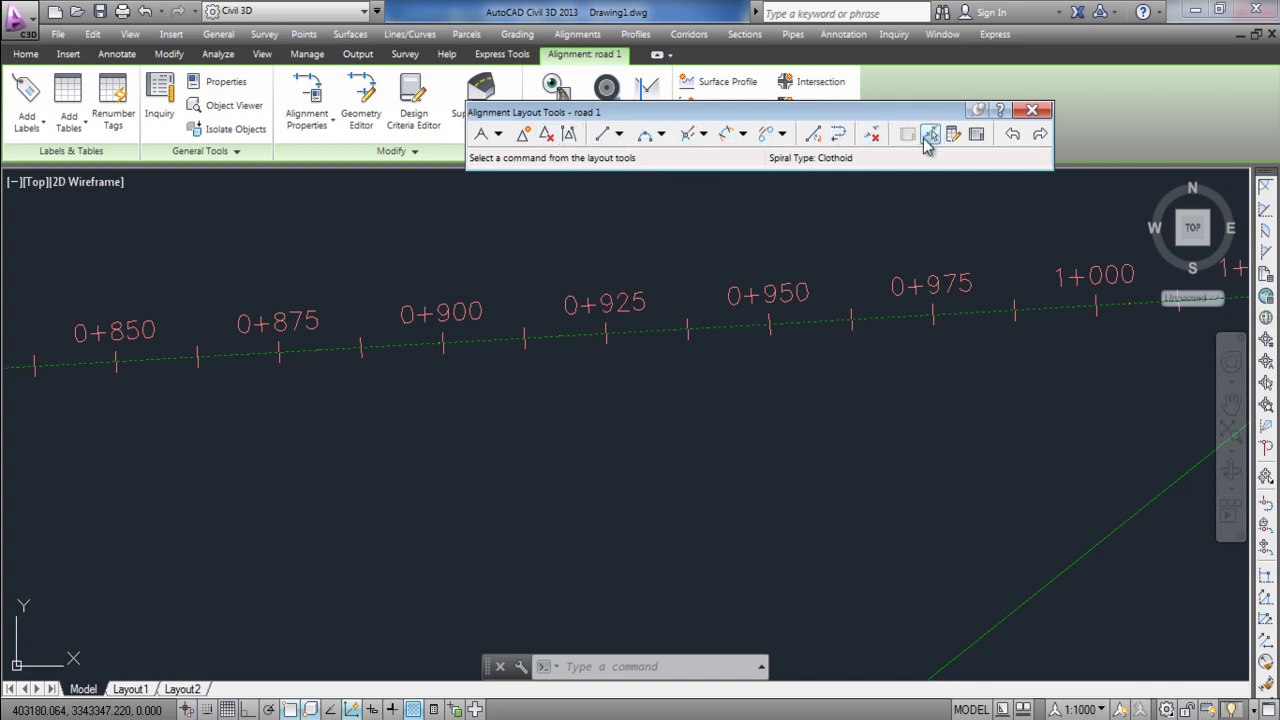
left_click(1032, 109)
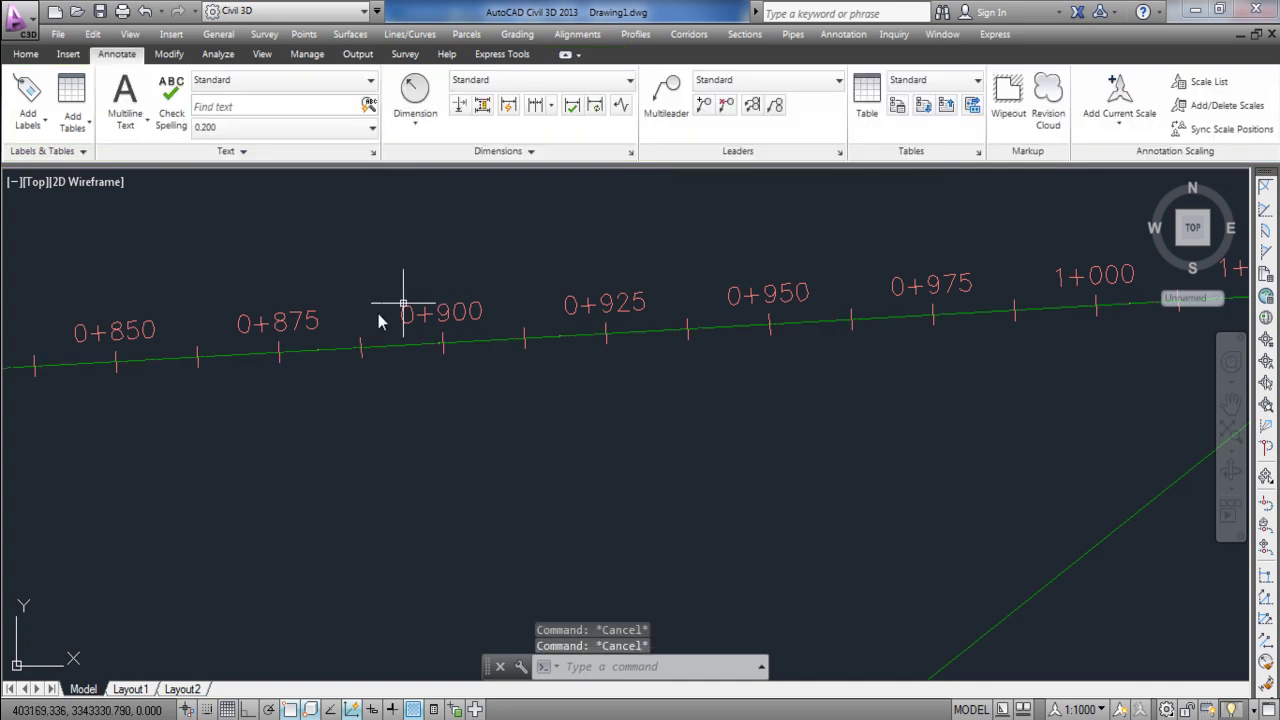
- Set the colour of the Line component in the road 1 alignment's Proposed style to yellow
scroll(390, 317, "down", 5)
scroll(400, 318, "up", 6)
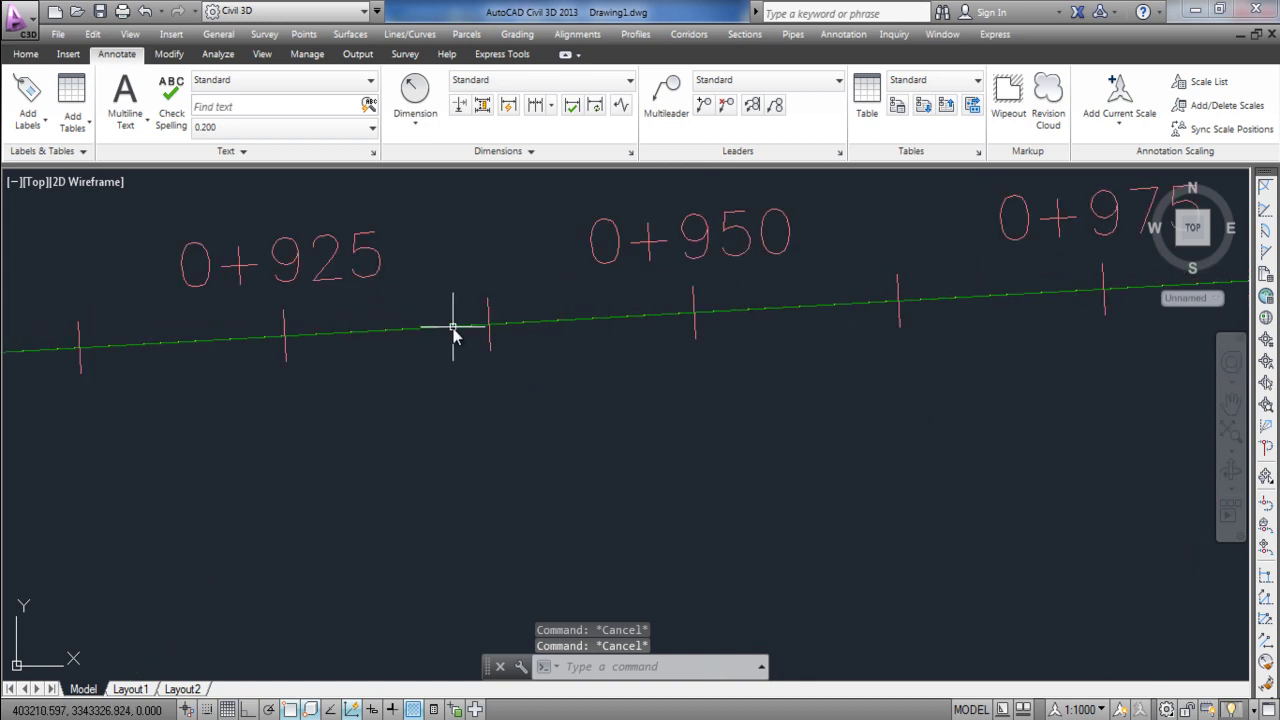
left_click(453, 327)
right_click(453, 330)
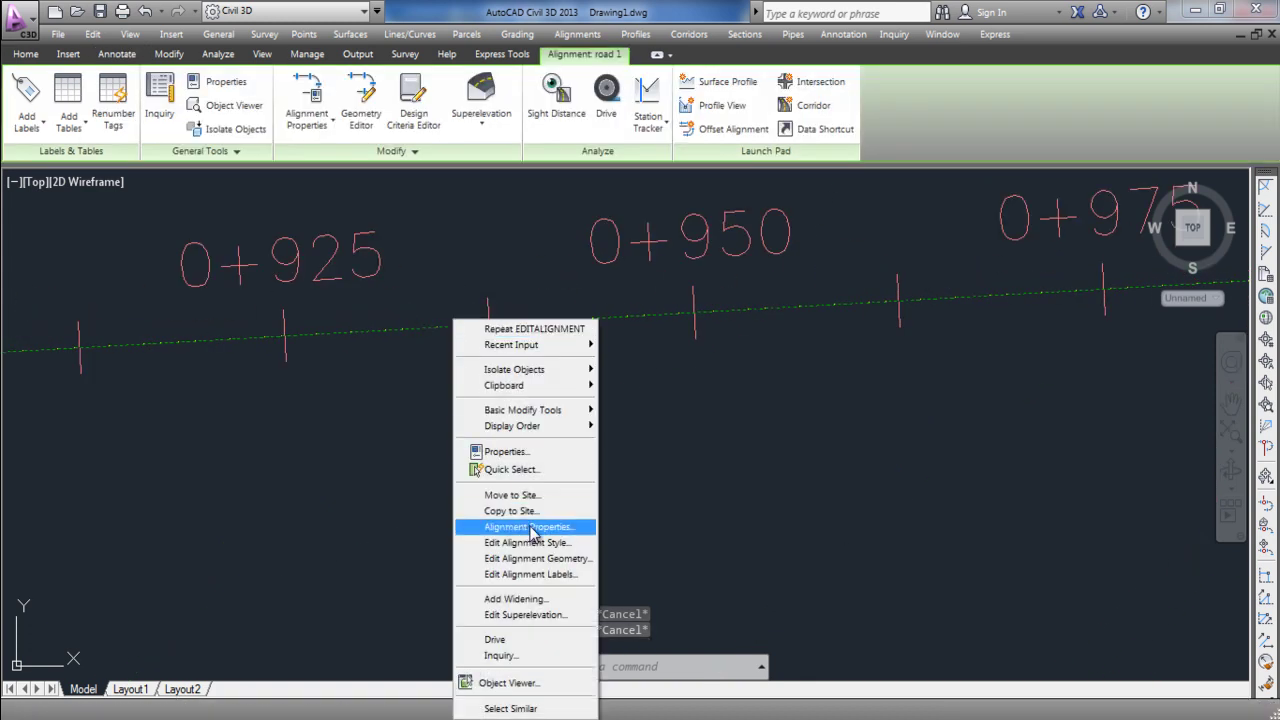
left_click(537, 545)
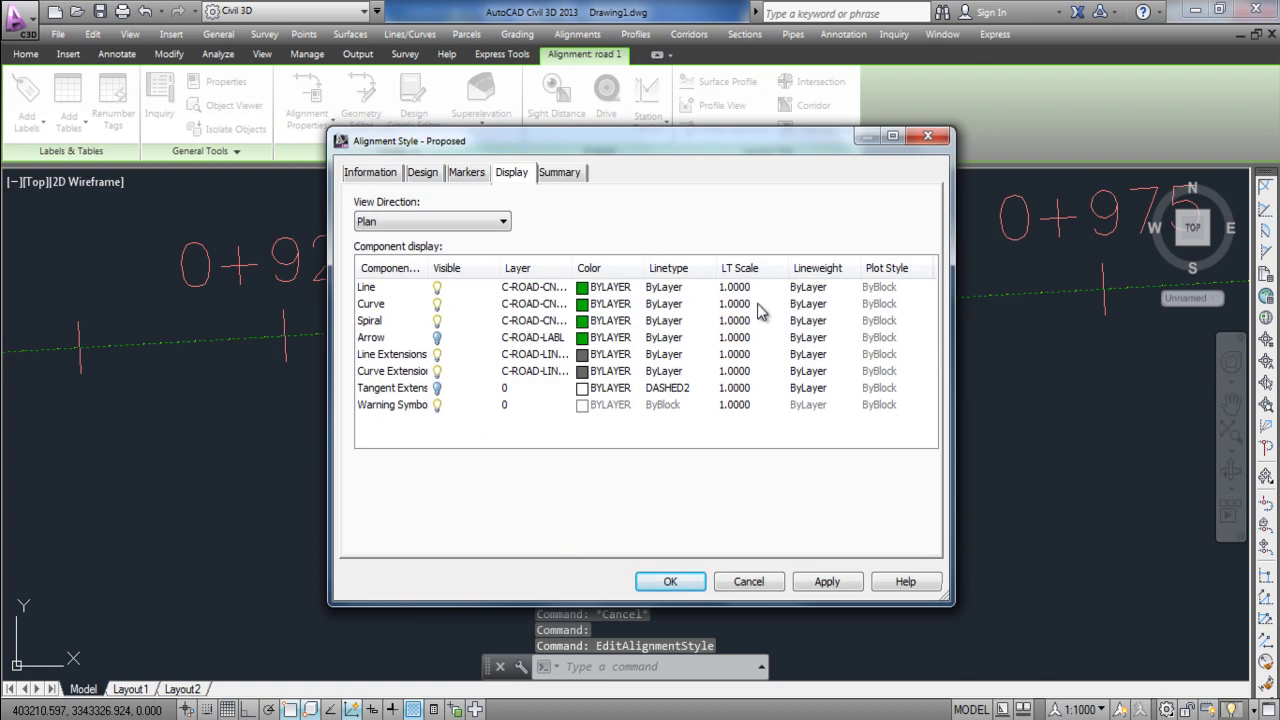
left_click(604, 288)
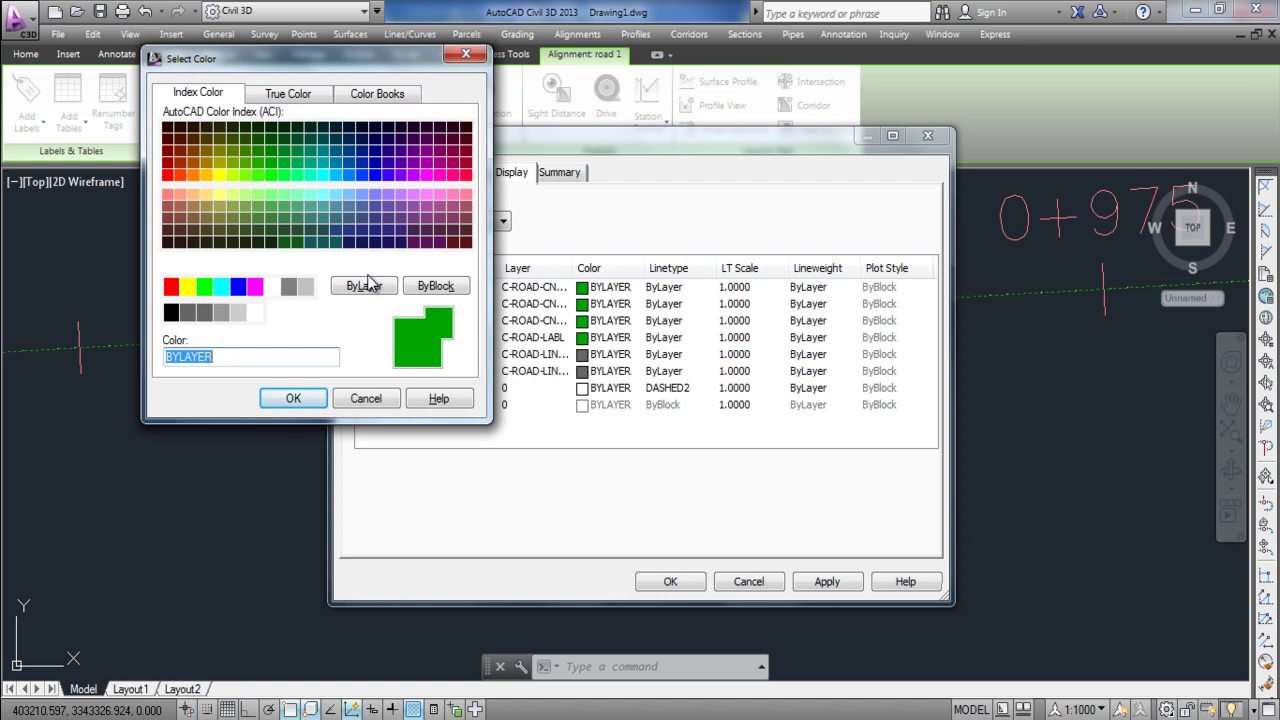
left_click(188, 288)
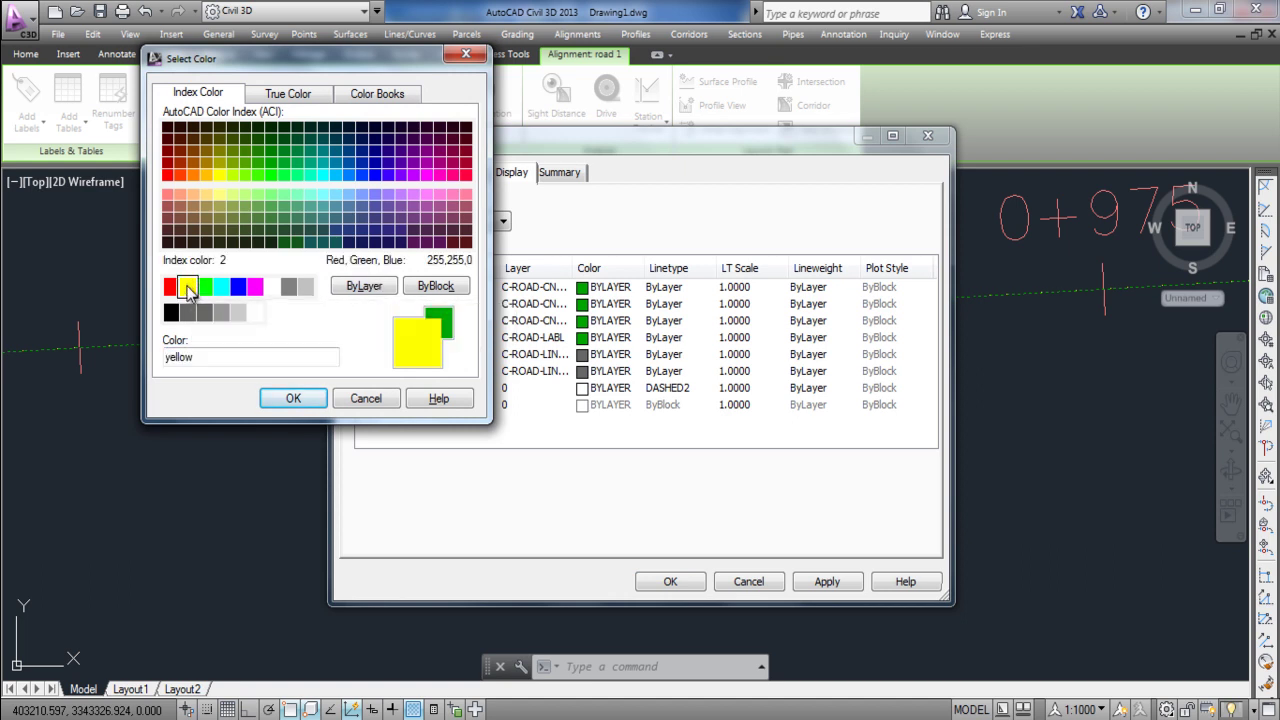
left_click(292, 398)
left_click(668, 581)
- Set the colour of the Curve component in the road 1 alignment's Proposed style to magenta
scroll(671, 407, "down", 3)
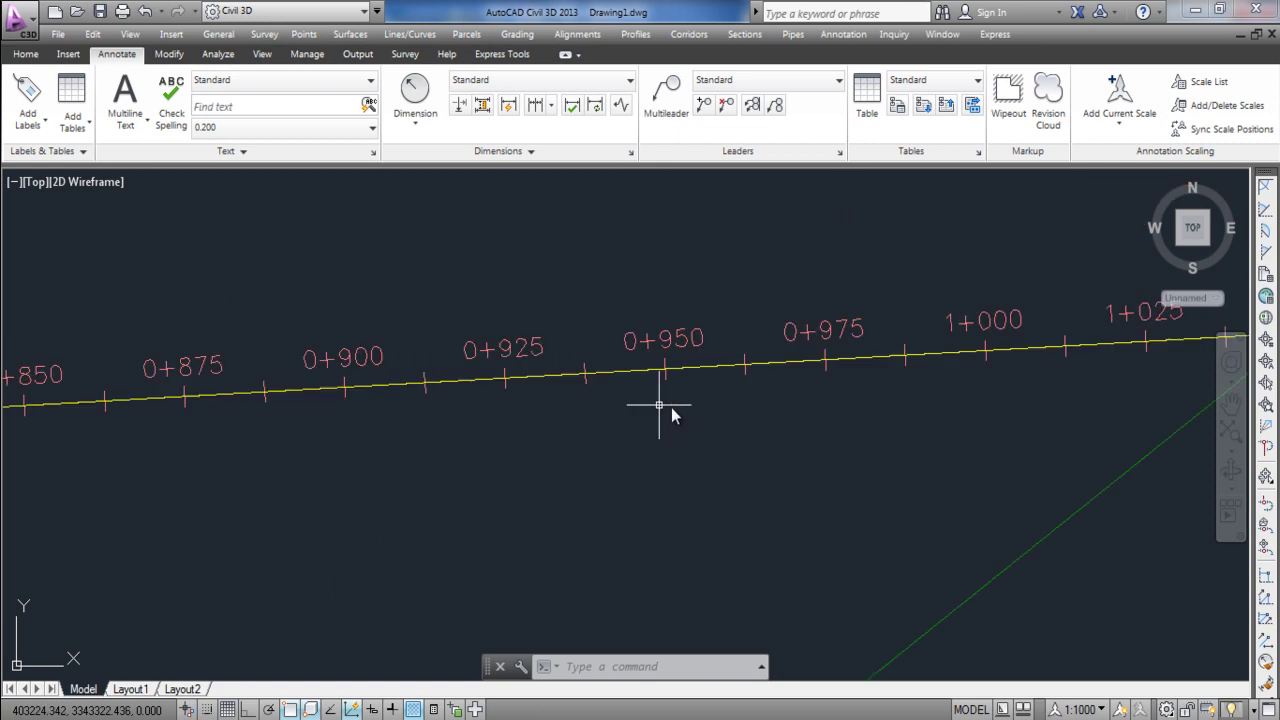
scroll(401, 401, "down", 5)
scroll(600, 386, "up", 5)
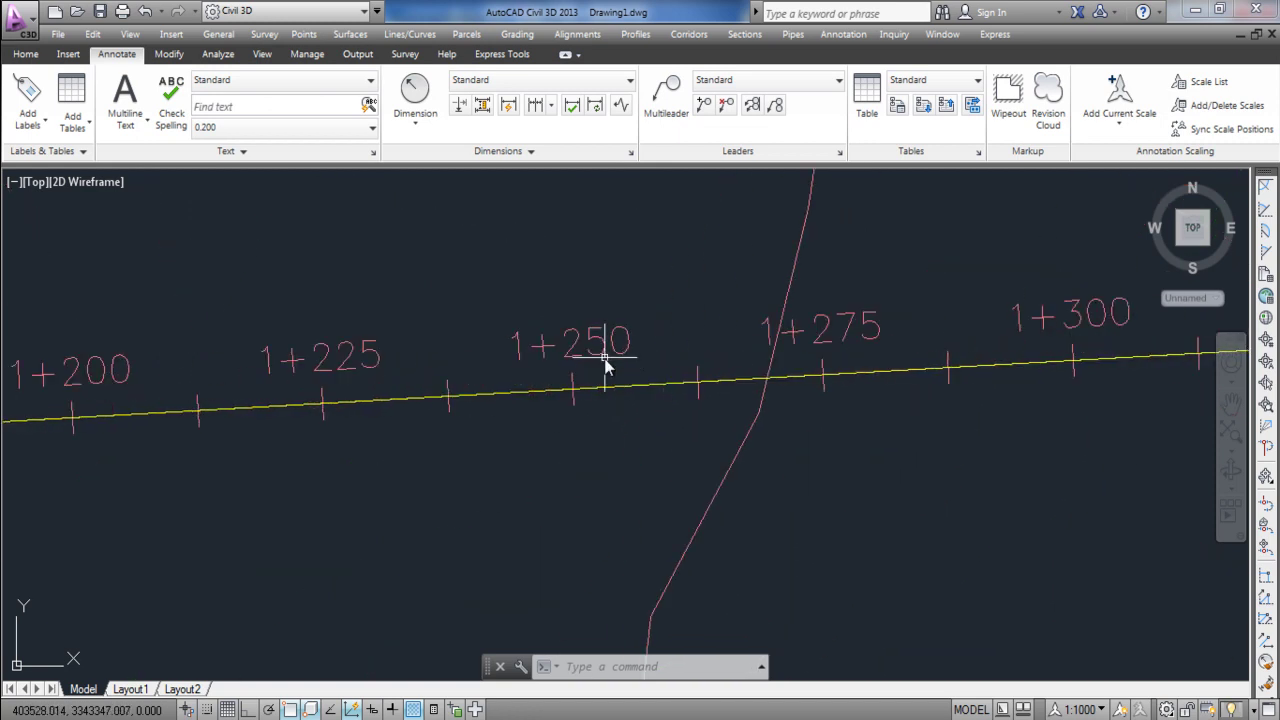
left_click(618, 390)
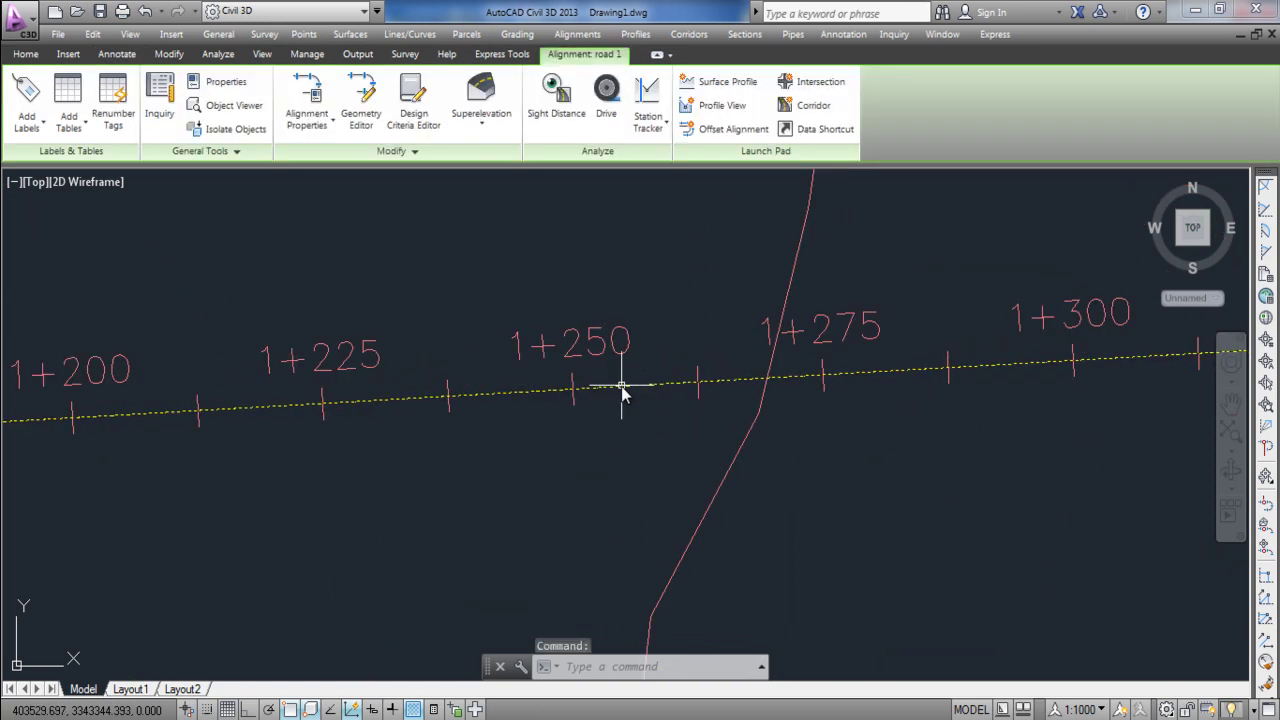
right_click(622, 390)
left_click(706, 545)
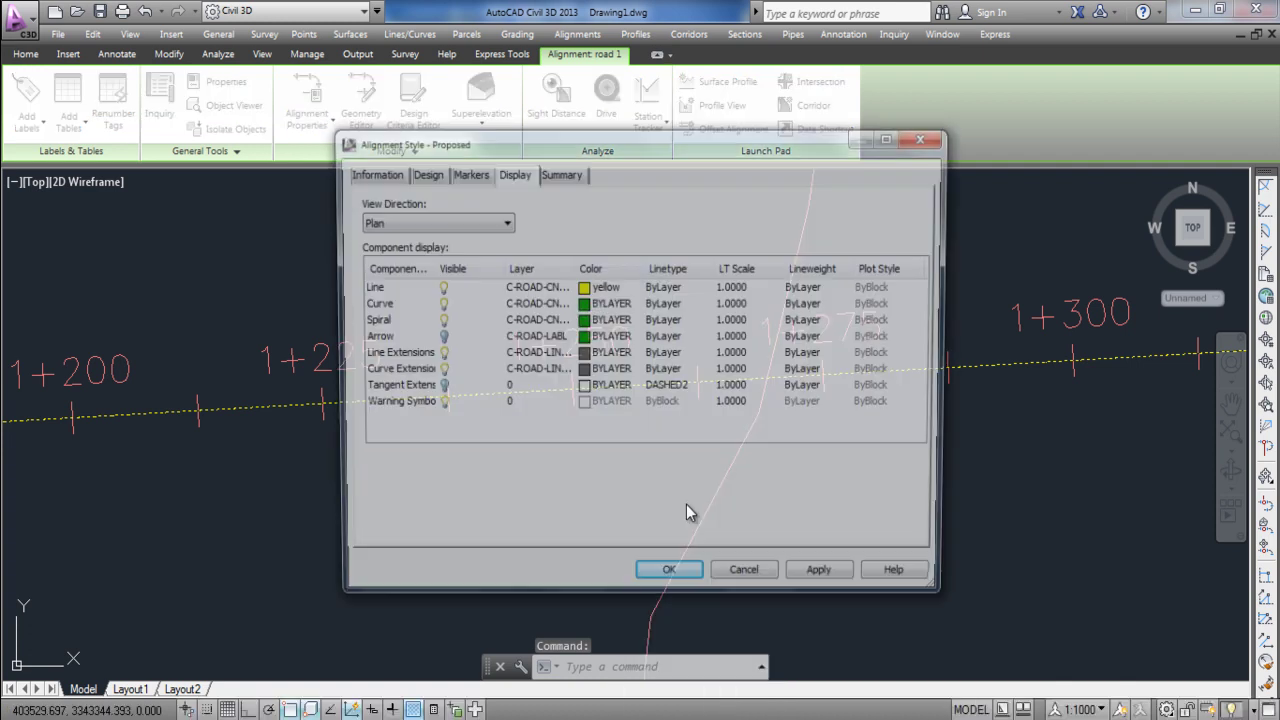
left_click(582, 305)
left_click(255, 287)
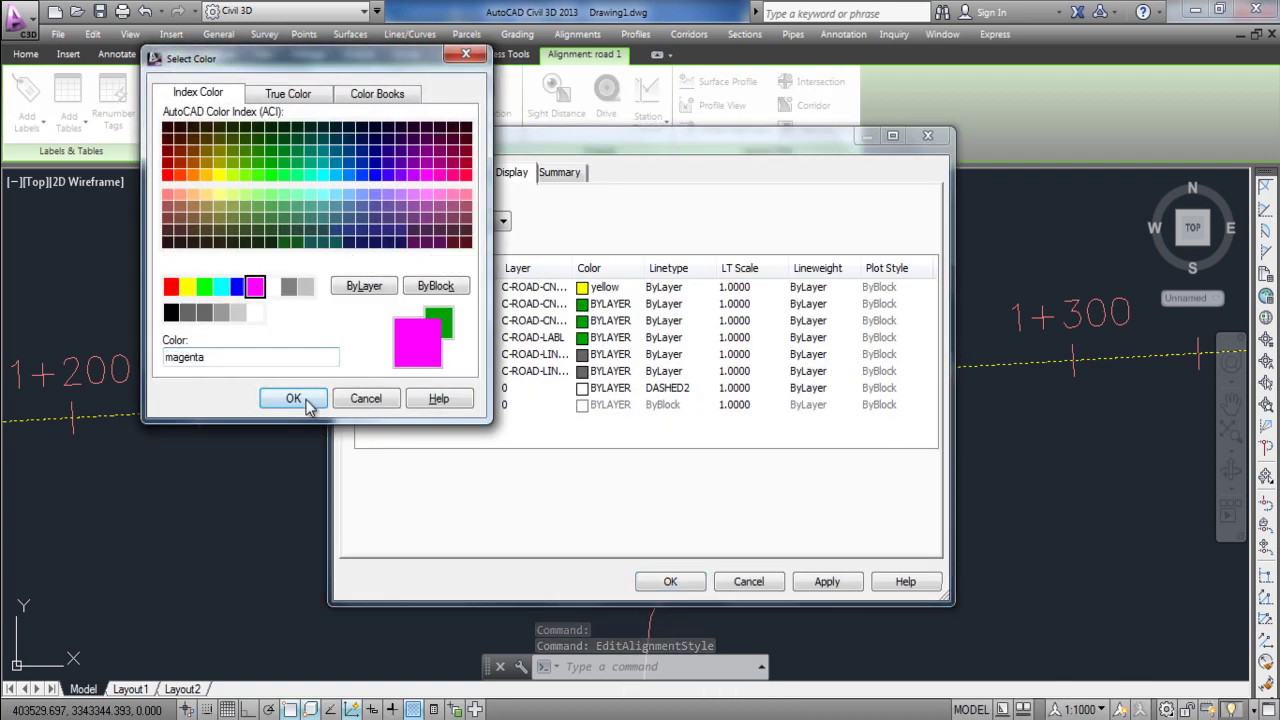
left_click(305, 401)
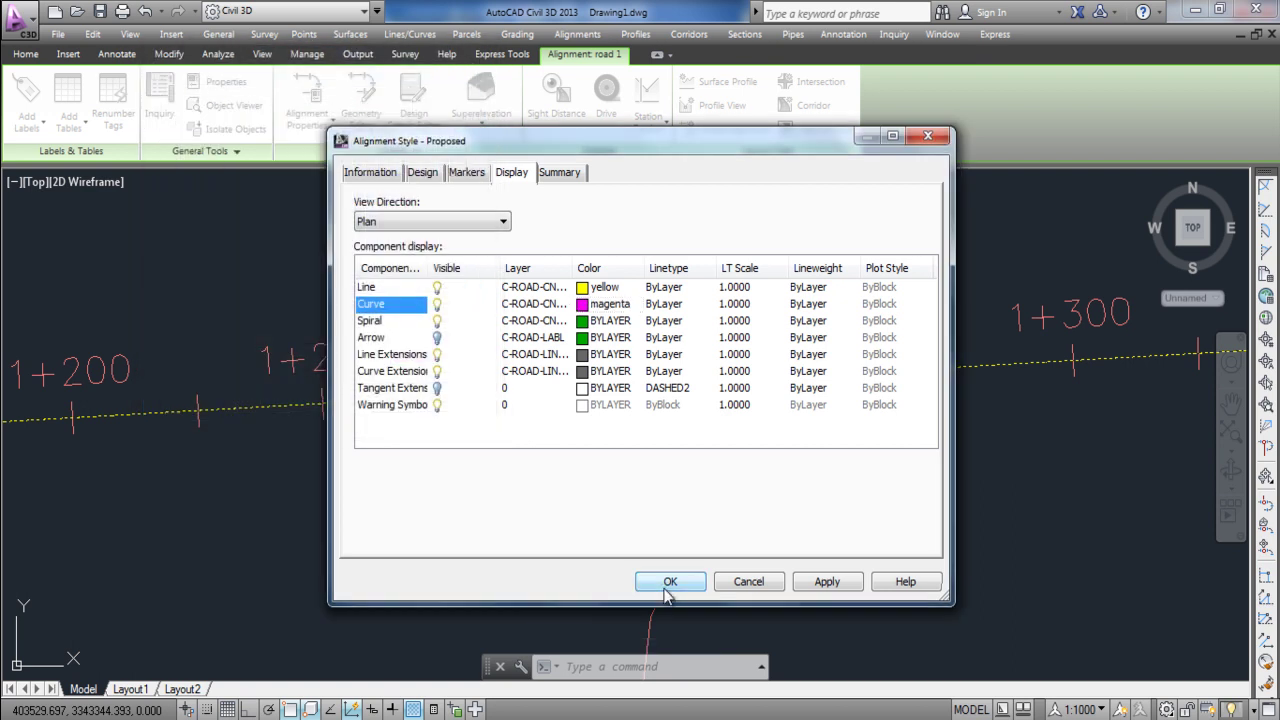
left_click(668, 582)
- Examine the line and curve colours of the road 1 alignment around its curve and along the adjoining straight
scroll(249, 480, "down", 6)
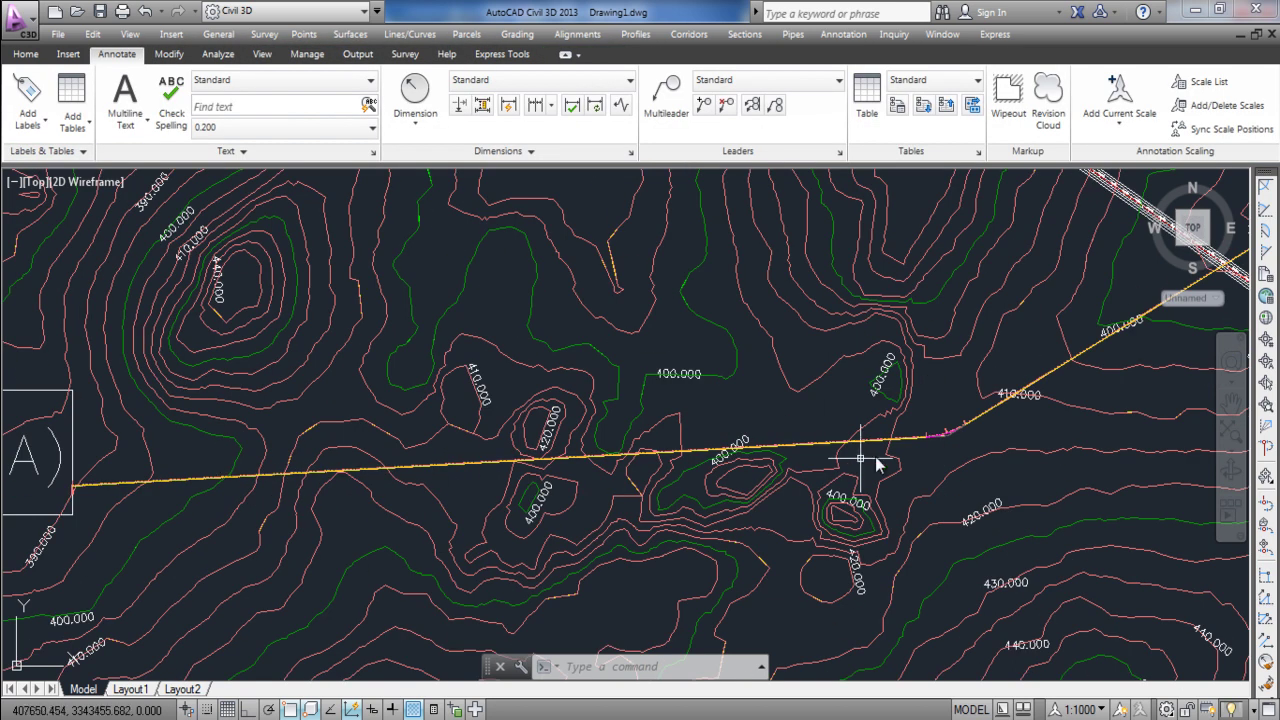
scroll(860, 458, "up", 6)
scroll(663, 509, "down", 2)
scroll(648, 493, "up", 3)
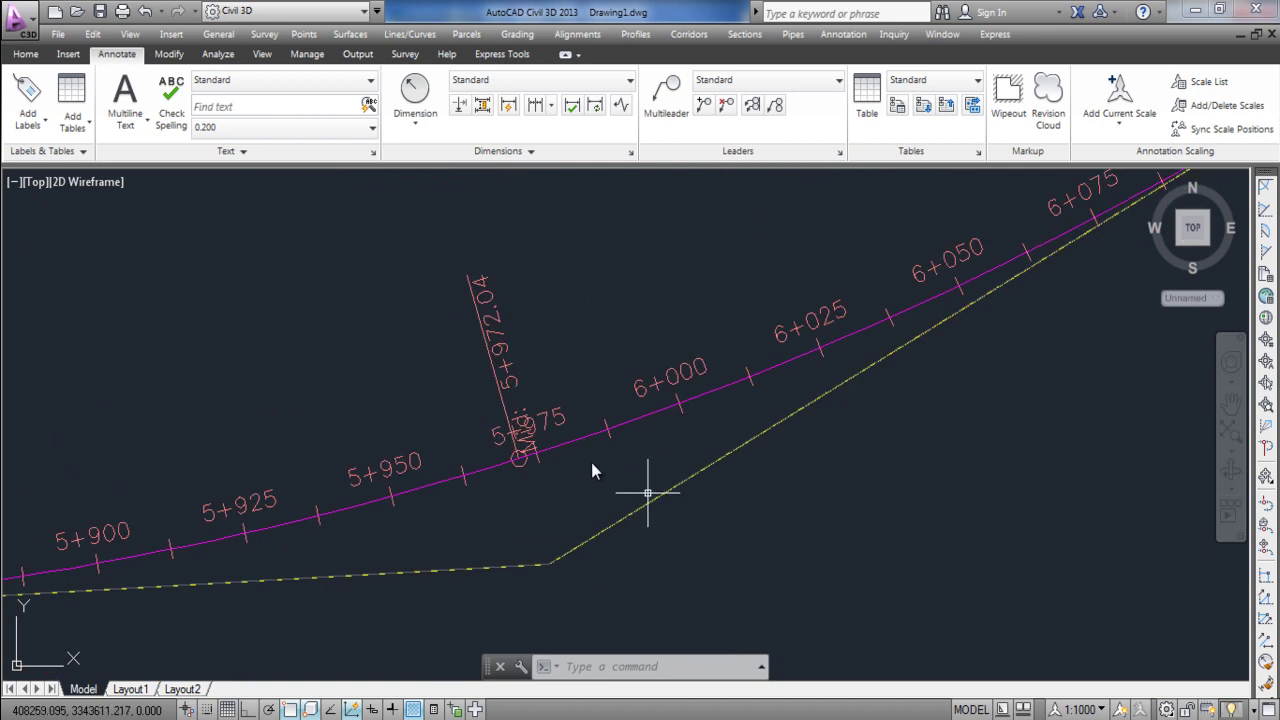
scroll(617, 440, "down", 6)
scroll(698, 445, "up", 5)
scroll(523, 428, "up", 2)
scroll(590, 425, "up", 2)
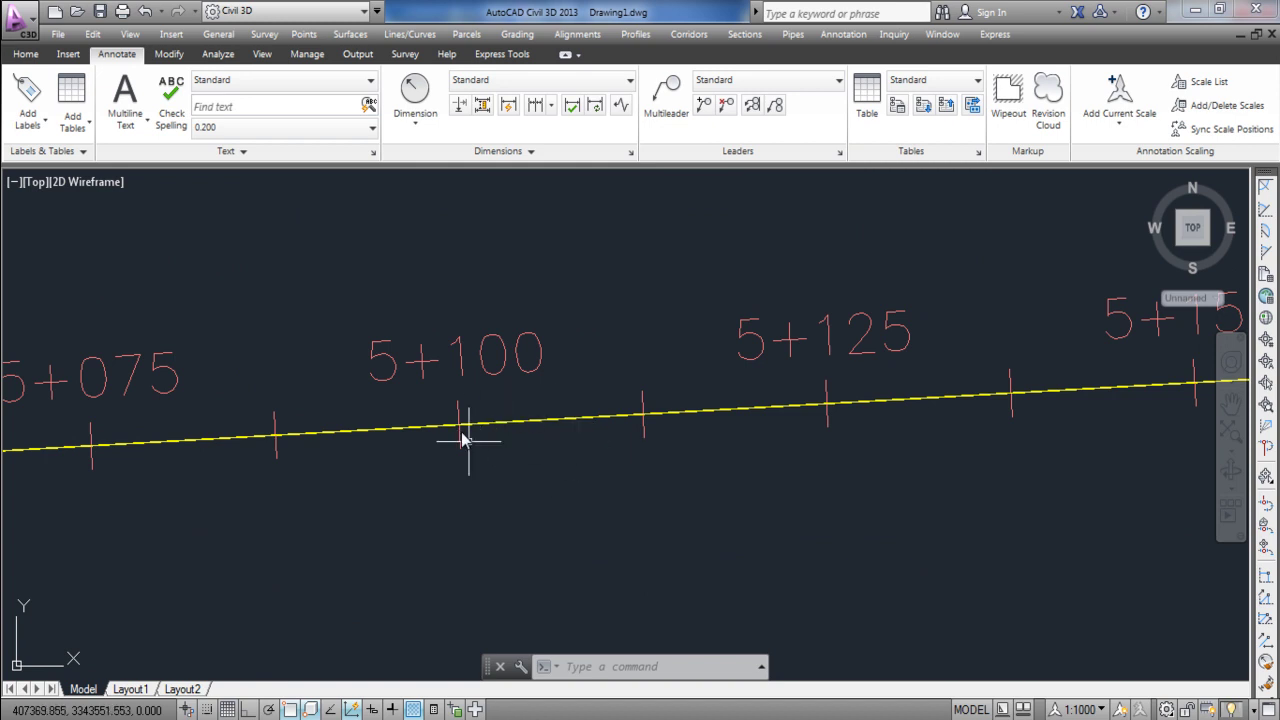
- Review the label types of the road 1 alignment, from minor stations to superelevation, and close them without changes
left_click(563, 421)
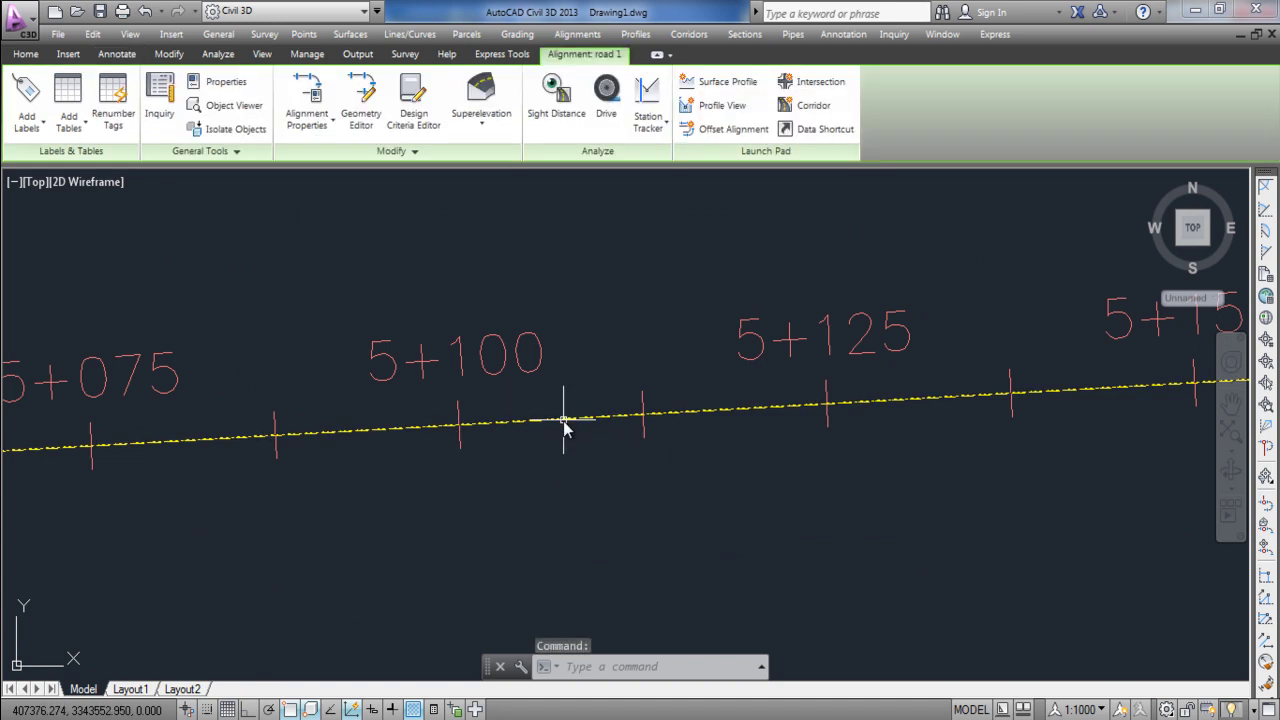
right_click(563, 421)
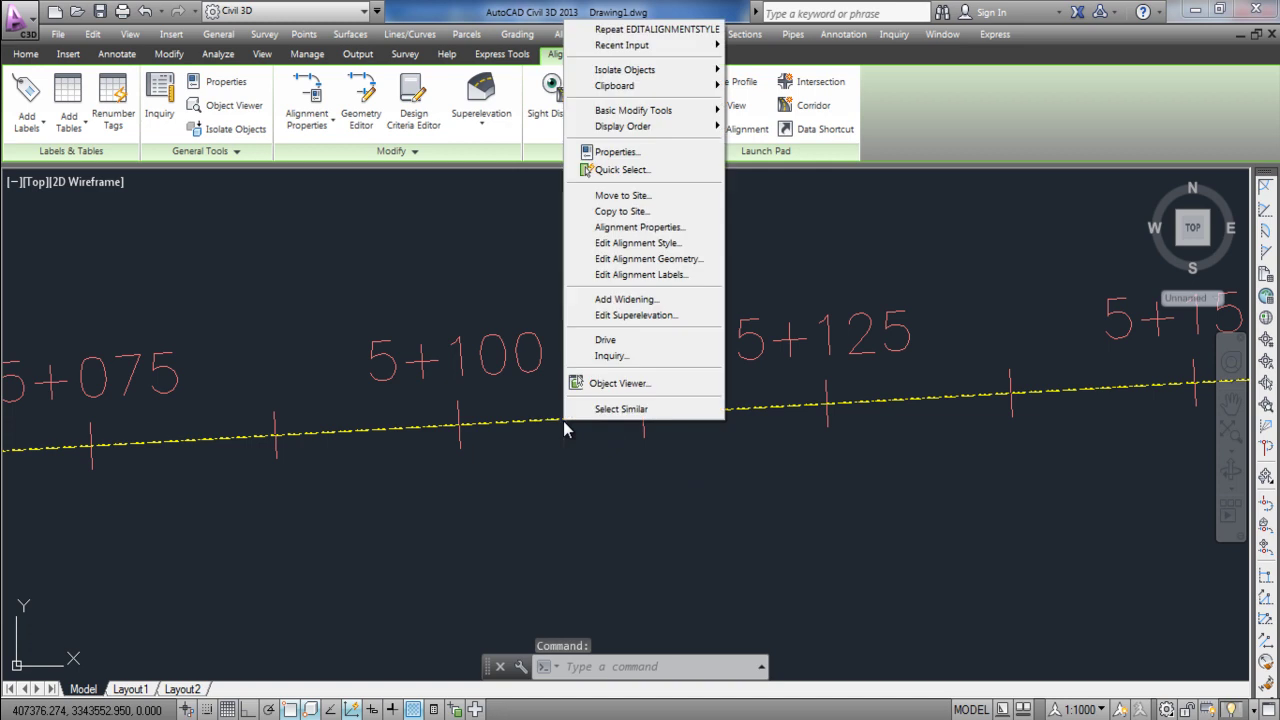
left_click(675, 274)
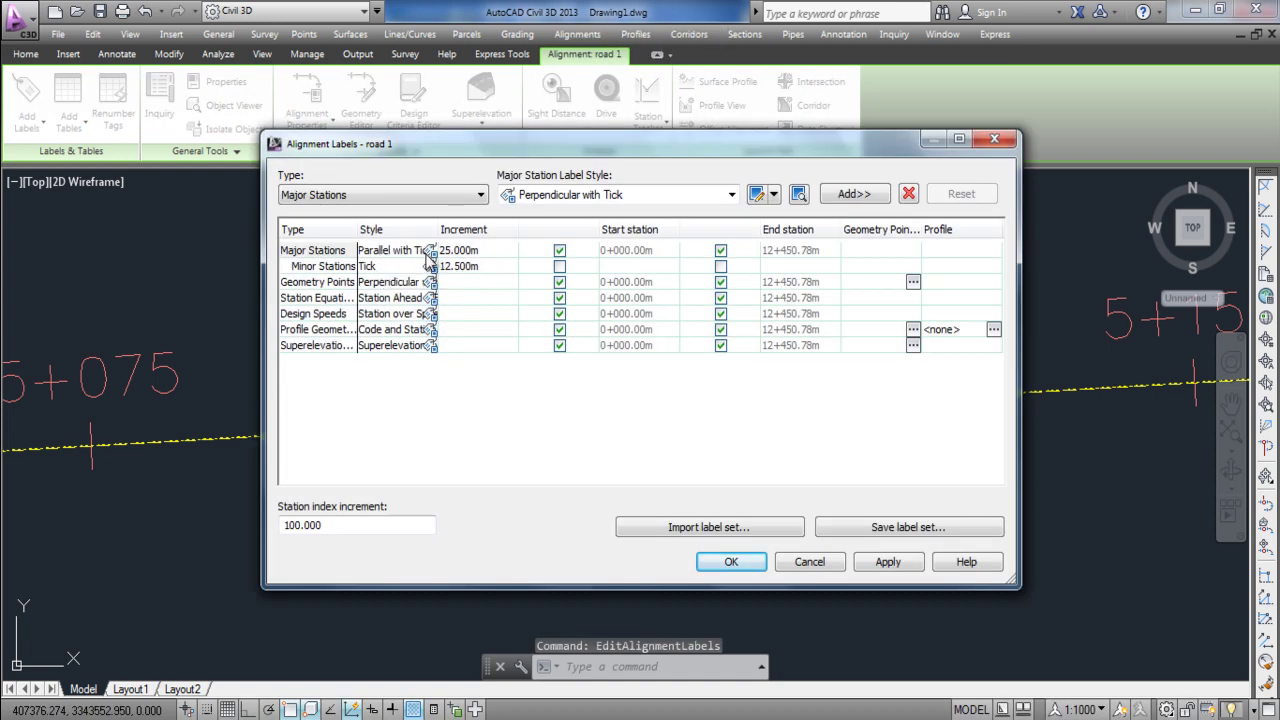
left_click(322, 266)
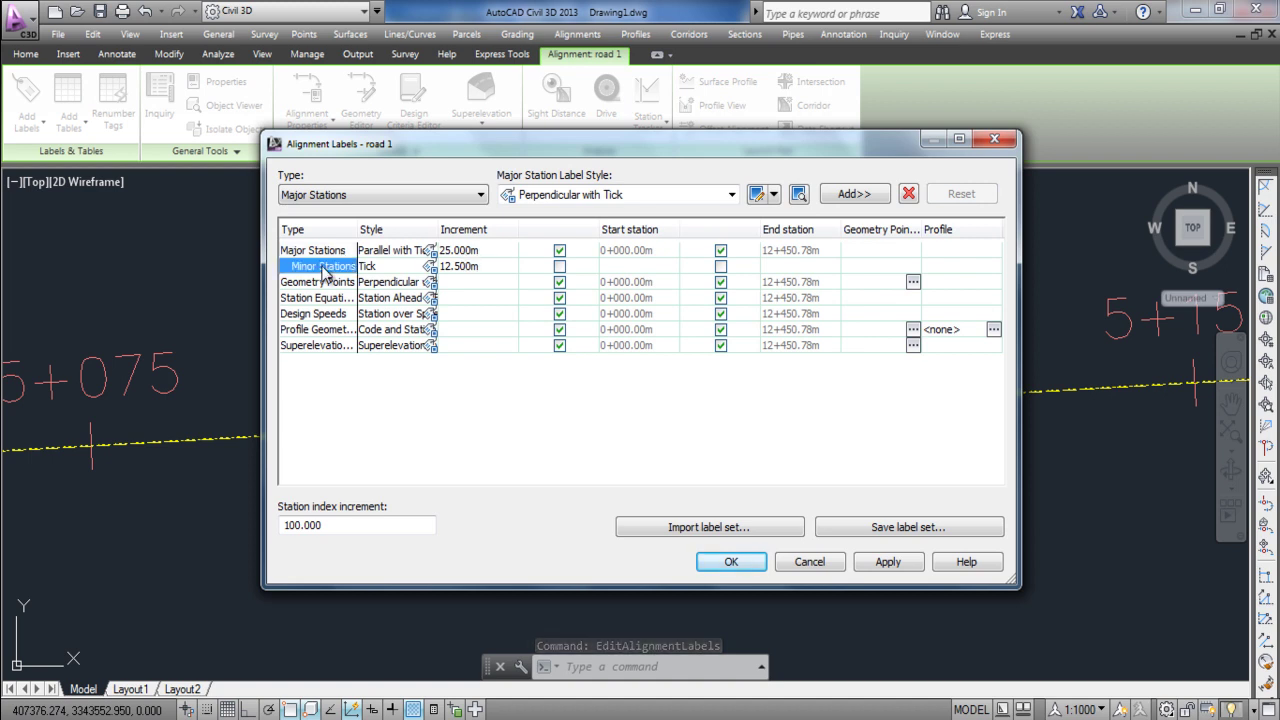
left_click(343, 284)
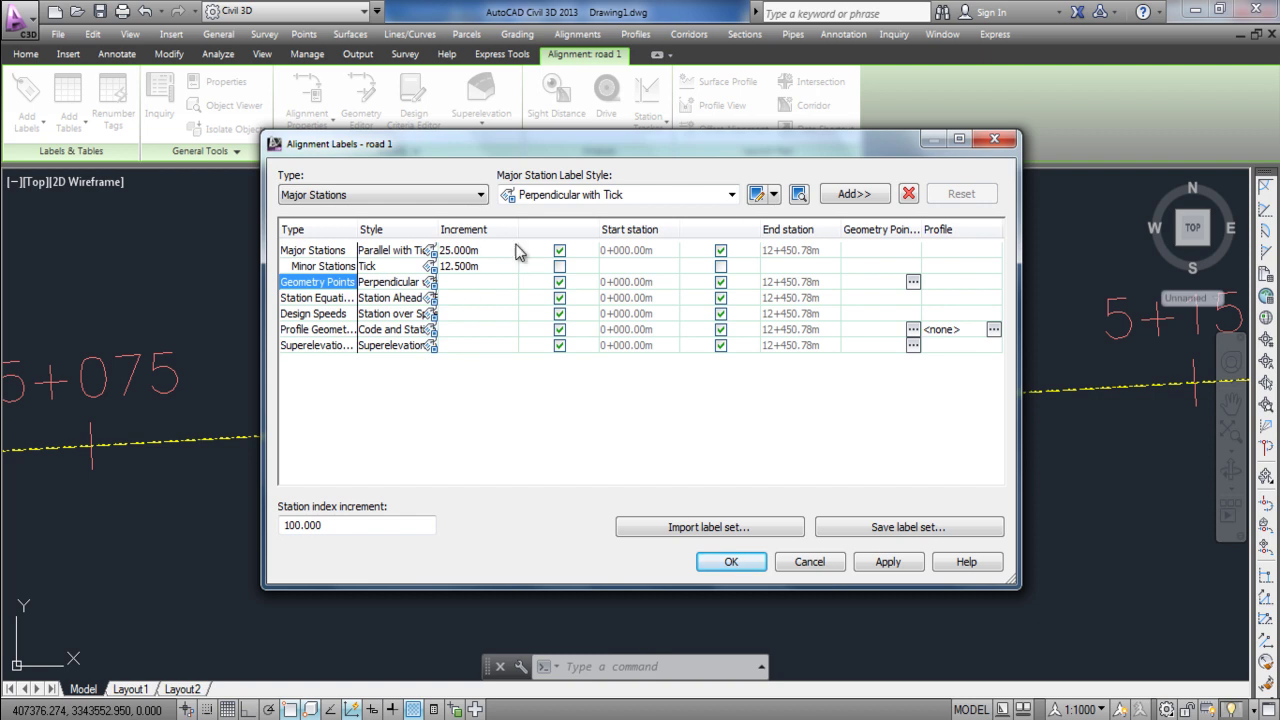
left_click(326, 300)
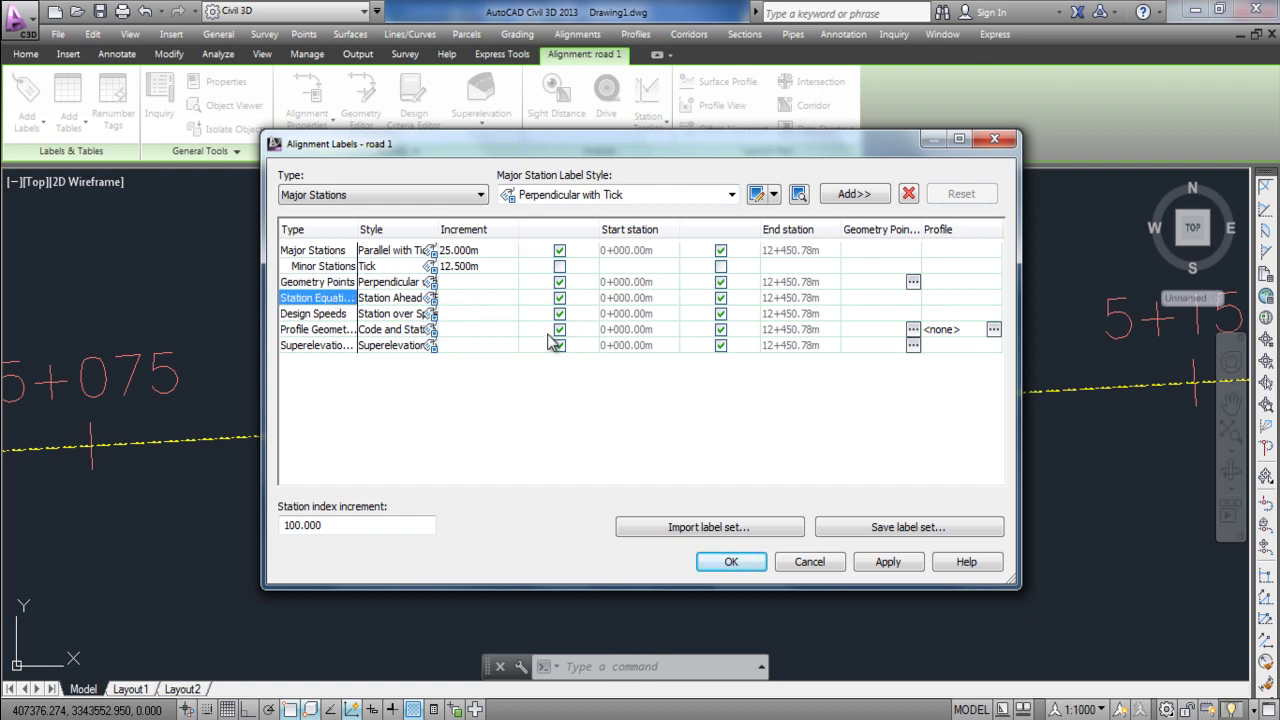
left_click(349, 315)
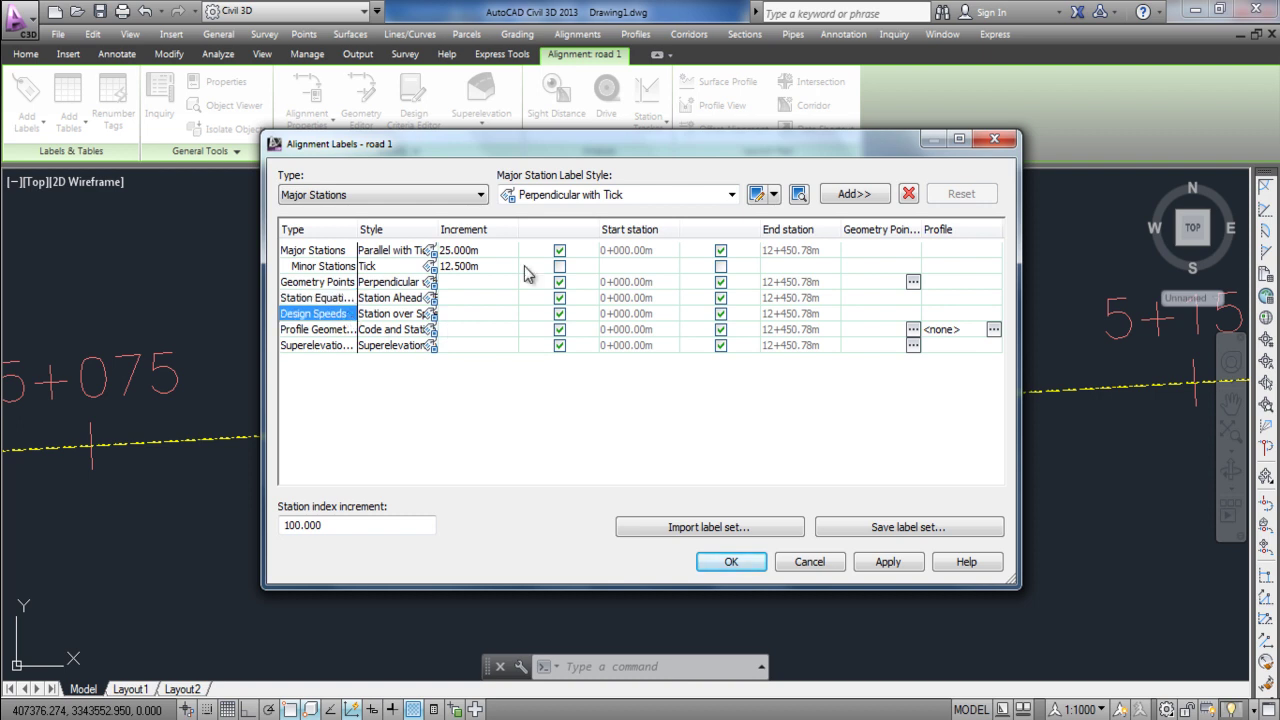
left_click(326, 331)
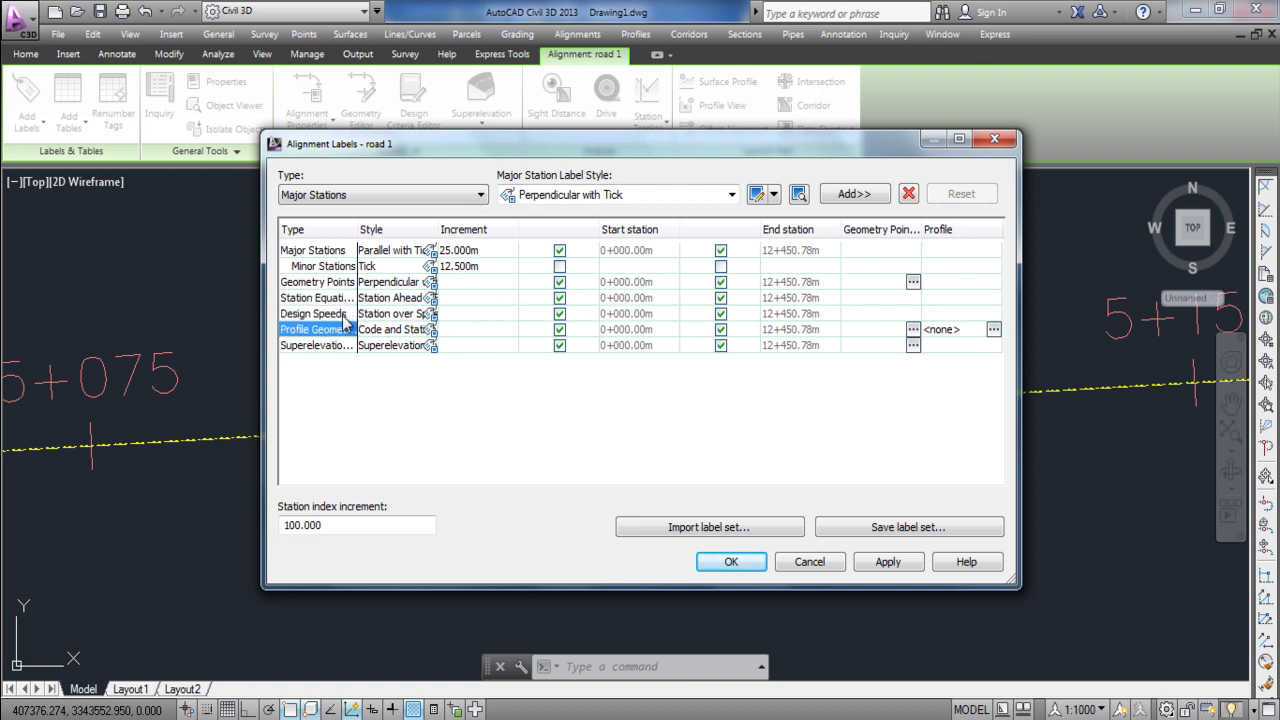
left_click(336, 346)
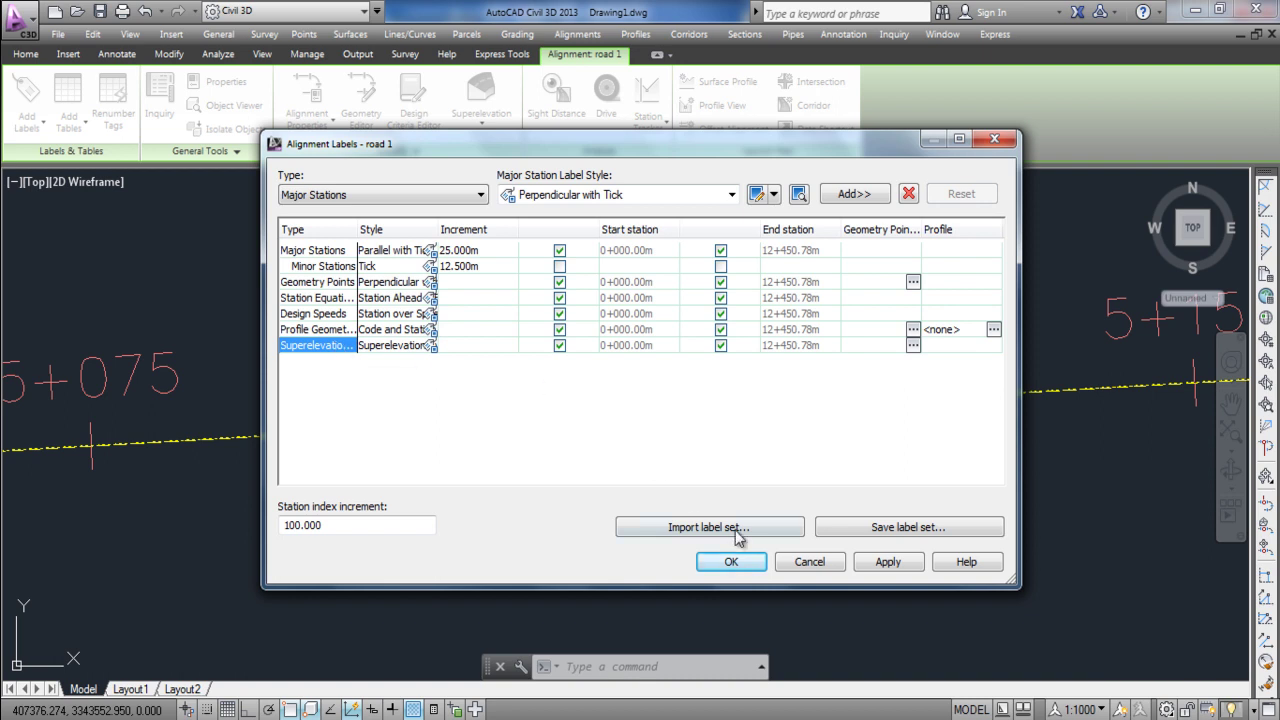
left_click(810, 562)
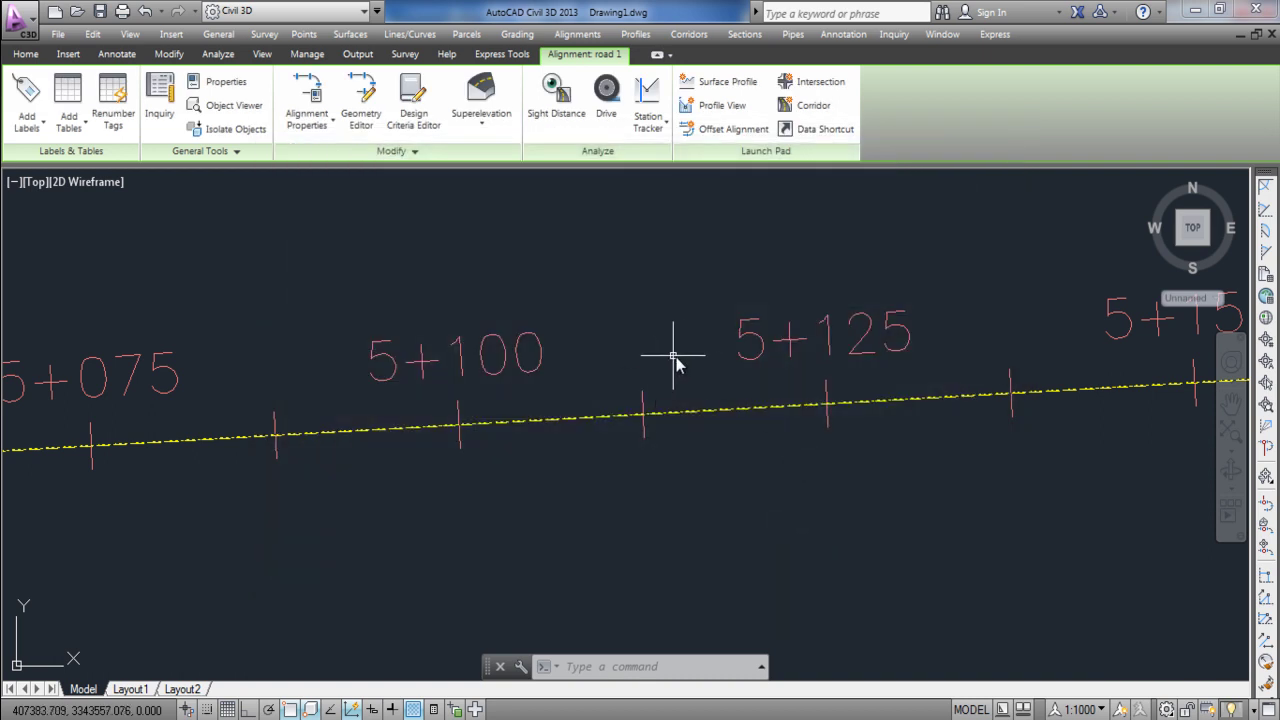